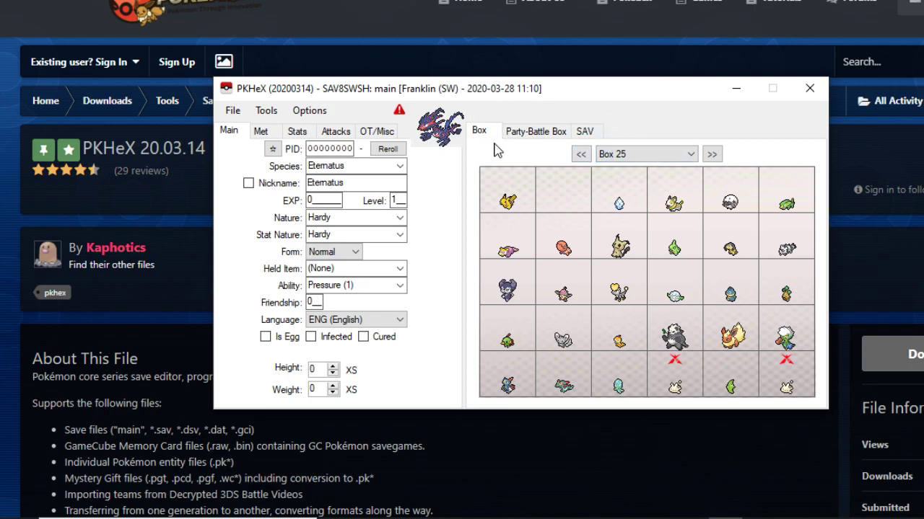
- Open the Trainer Info editor for the loaded save, looking over the party along the way
{"action": "left_click", "coordinate": [549, 140]}
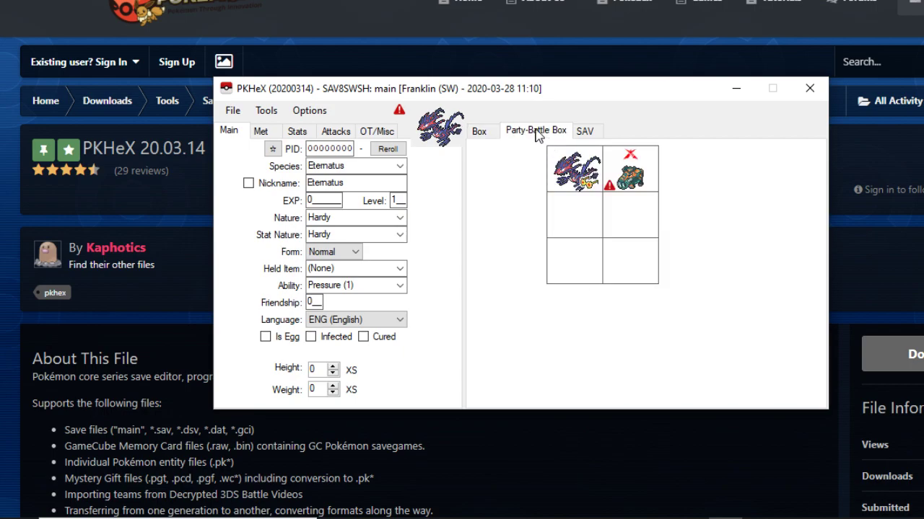
{"action": "left_click", "coordinate": [585, 131]}
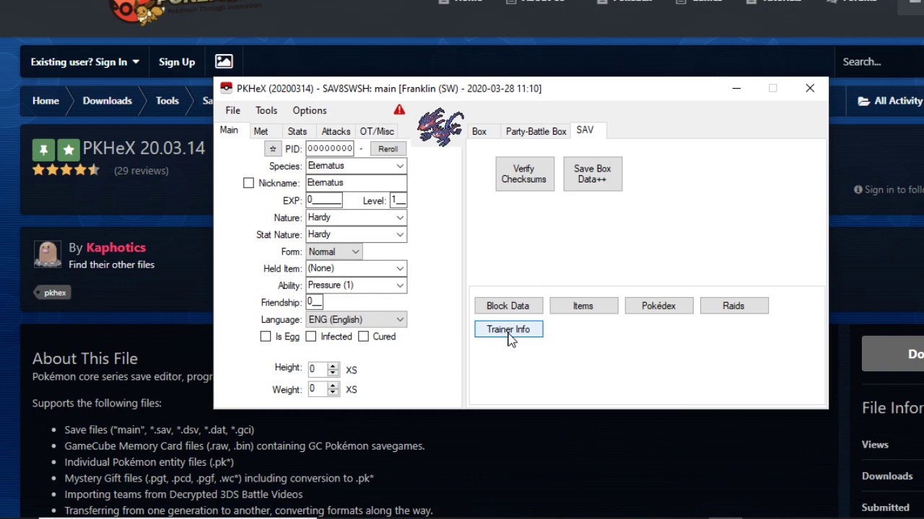
{"action": "left_click", "coordinate": [508, 331]}
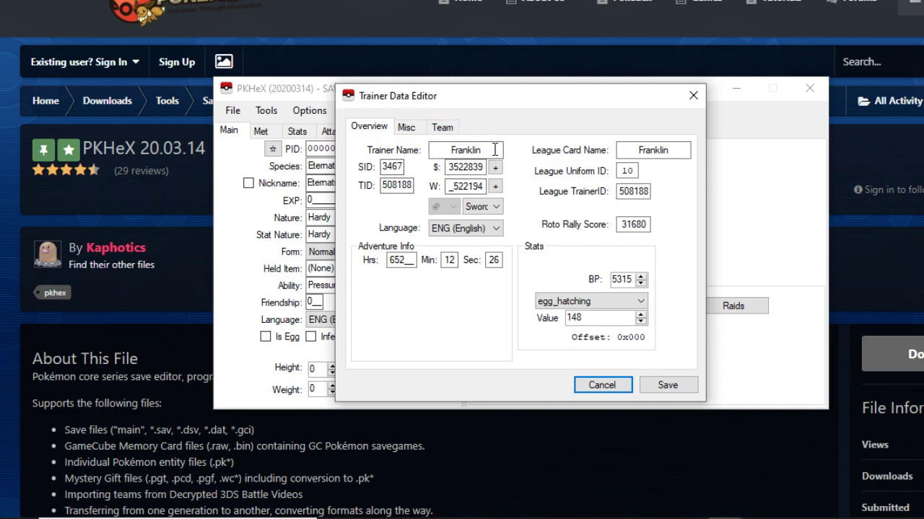
- Examine the trainer name, SID, TID and game version options, leaving the version set to Sword
{"action": "left_click_drag", "start_coordinate": [495, 148], "coordinate": [446, 147]}
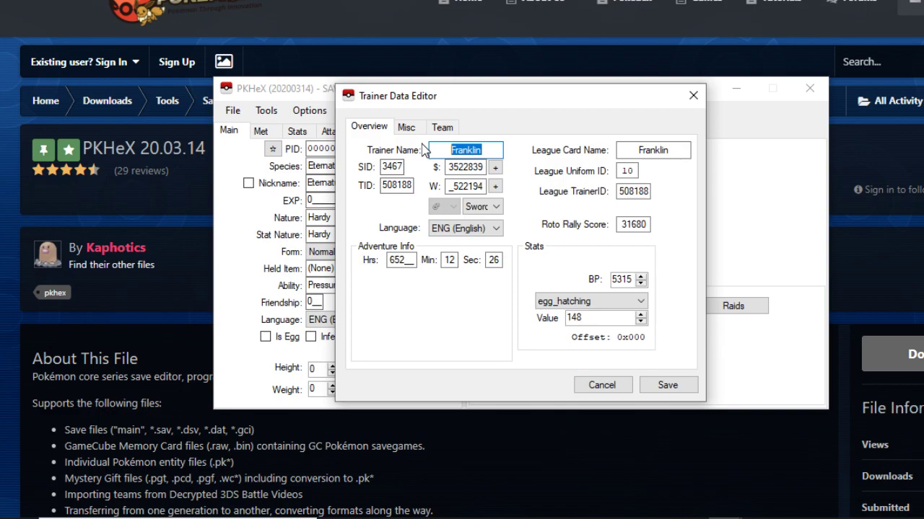
{"action": "left_click", "coordinate": [386, 167]}
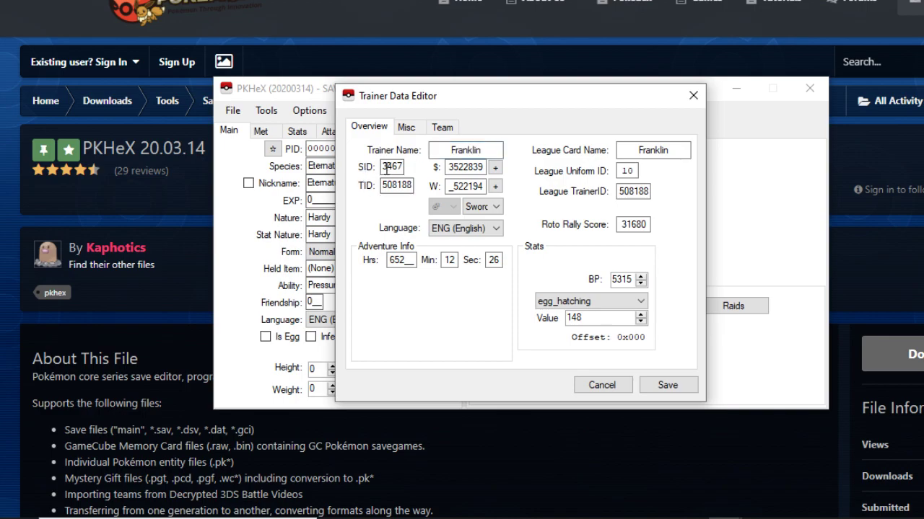
{"action": "mouse_move", "coordinate": [391, 166]}
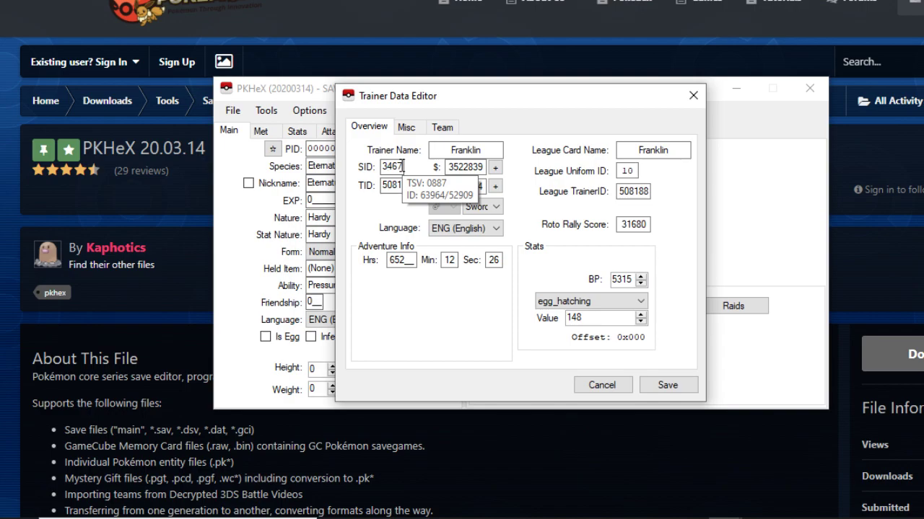
{"action": "mouse_move", "coordinate": [400, 186]}
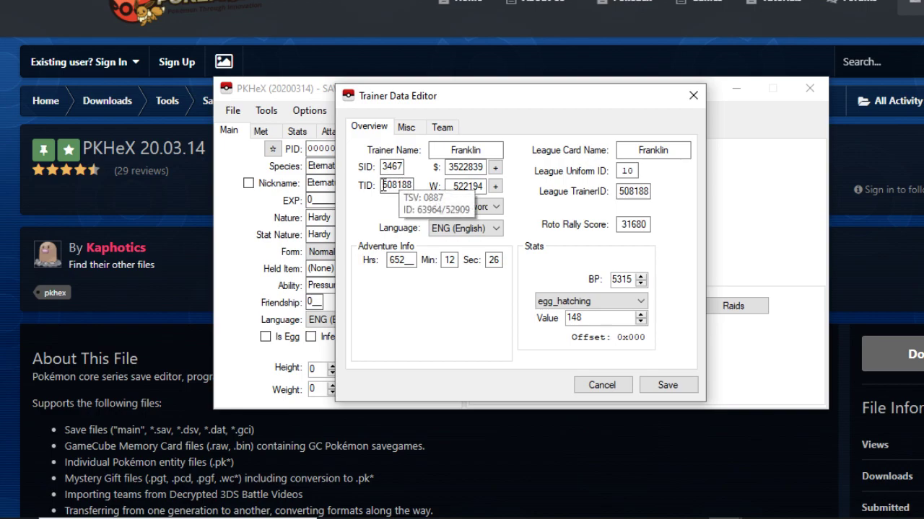
{"action": "left_click_drag", "start_coordinate": [383, 186], "coordinate": [421, 186]}
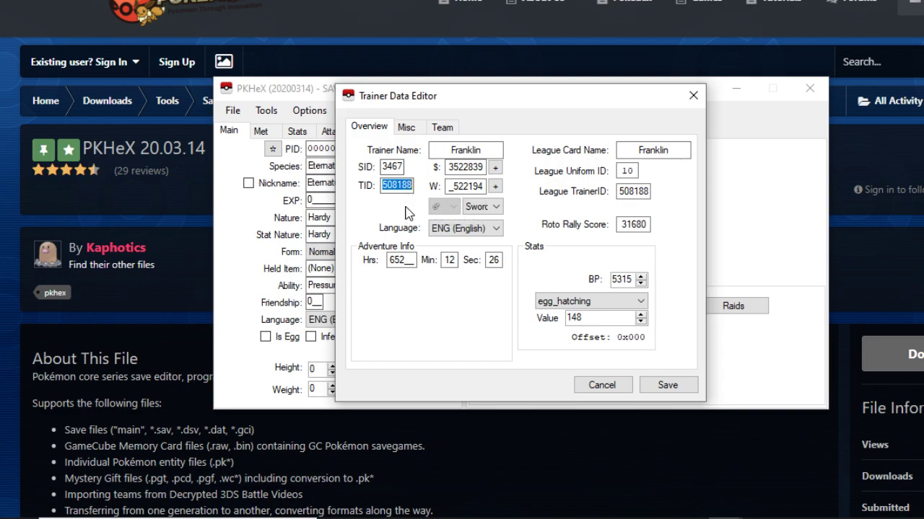
{"action": "left_click", "coordinate": [497, 206]}
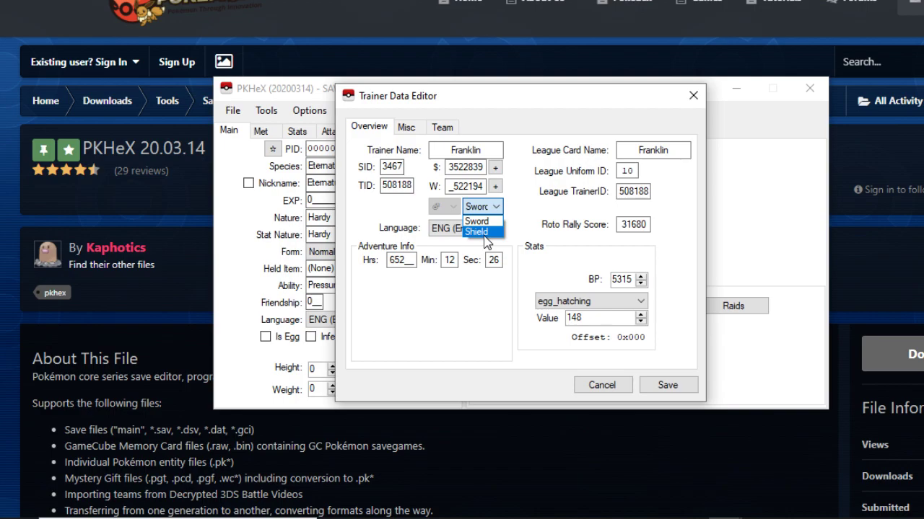
{"action": "left_click", "coordinate": [393, 209]}
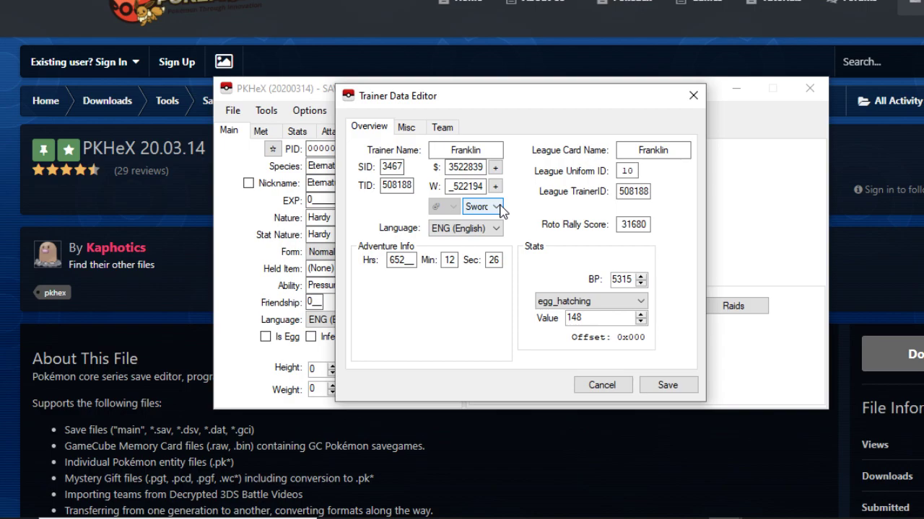
{"action": "left_click", "coordinate": [500, 209]}
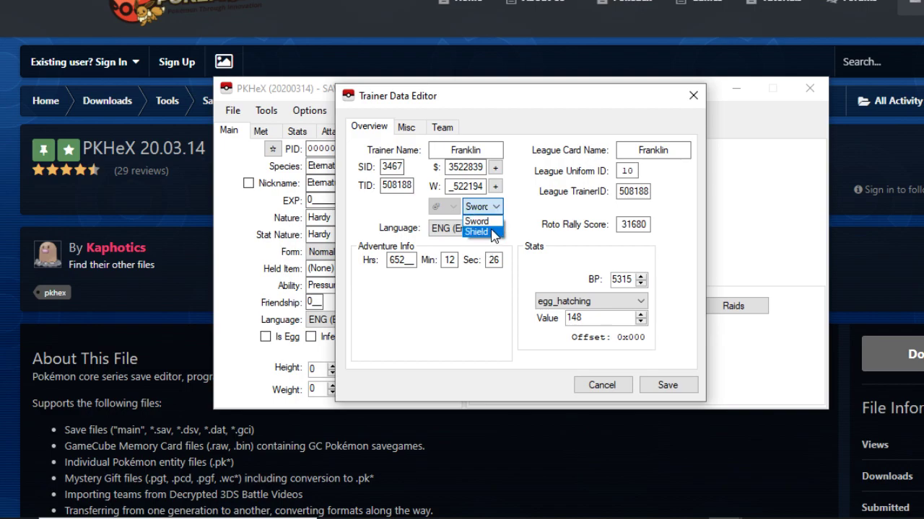
{"action": "left_click", "coordinate": [493, 222]}
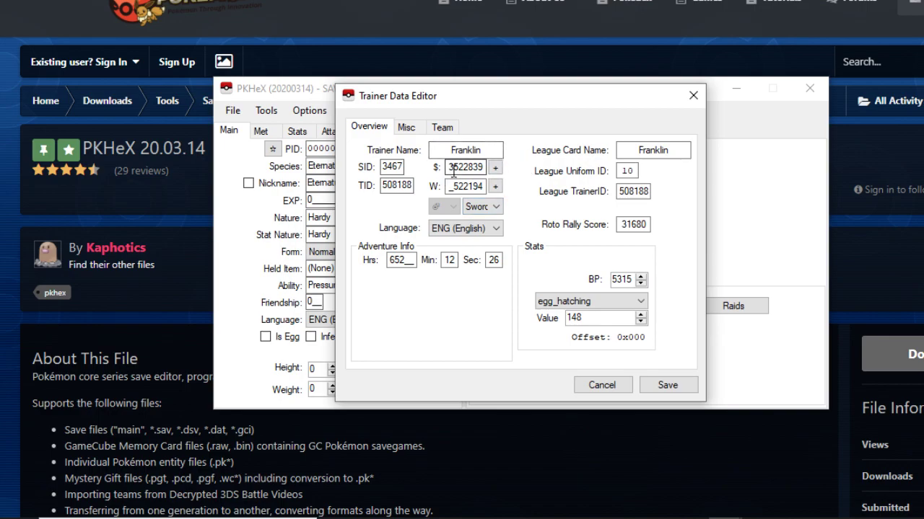
- Max out the money and Watts at 9999999 each and keep the trainer language as ENG (English)
{"action": "left_click", "coordinate": [496, 168]}
{"action": "left_click", "coordinate": [495, 186]}
{"action": "left_click", "coordinate": [497, 230]}
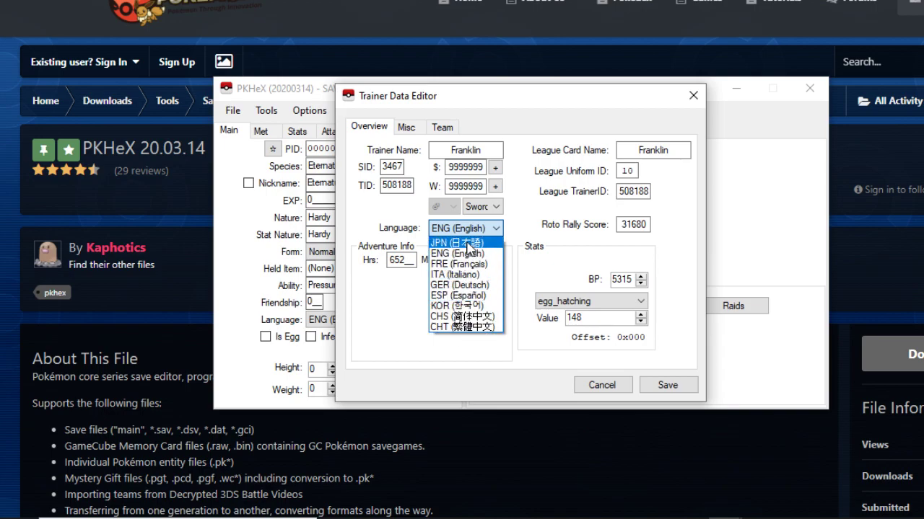
{"action": "left_click", "coordinate": [469, 254]}
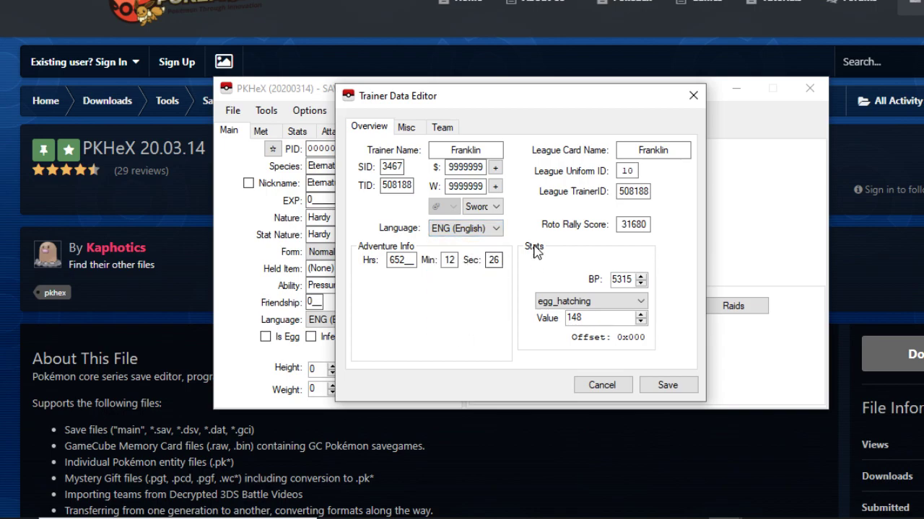
{"action": "left_click", "coordinate": [483, 230]}
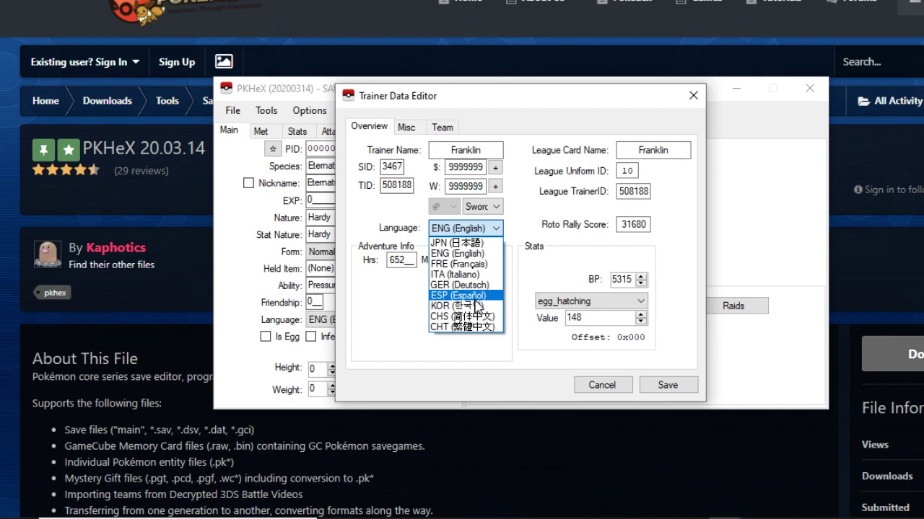
{"action": "left_click", "coordinate": [470, 253]}
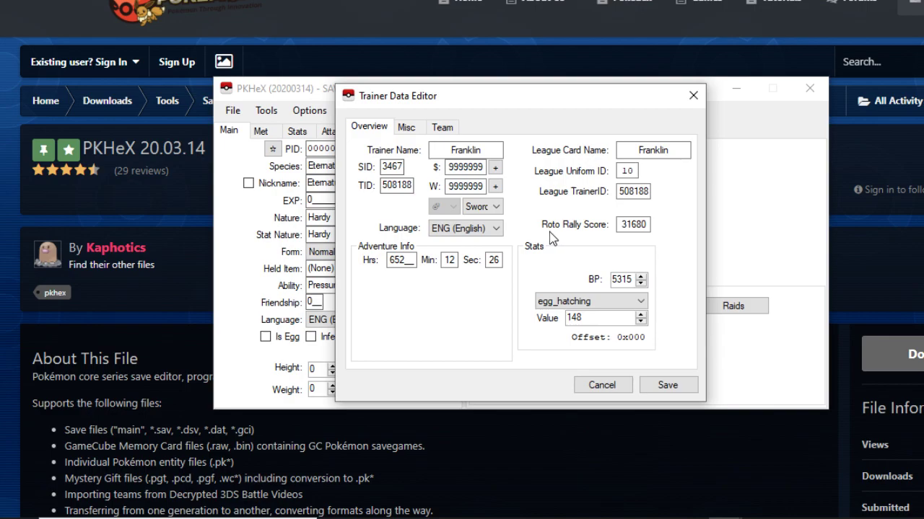
- Examine the adventure hours and compare the League Card Name with the Trainer Name
{"action": "left_click", "coordinate": [391, 260]}
{"action": "left_click_drag", "start_coordinate": [391, 260], "coordinate": [413, 261]}
{"action": "double_click", "coordinate": [676, 149]}
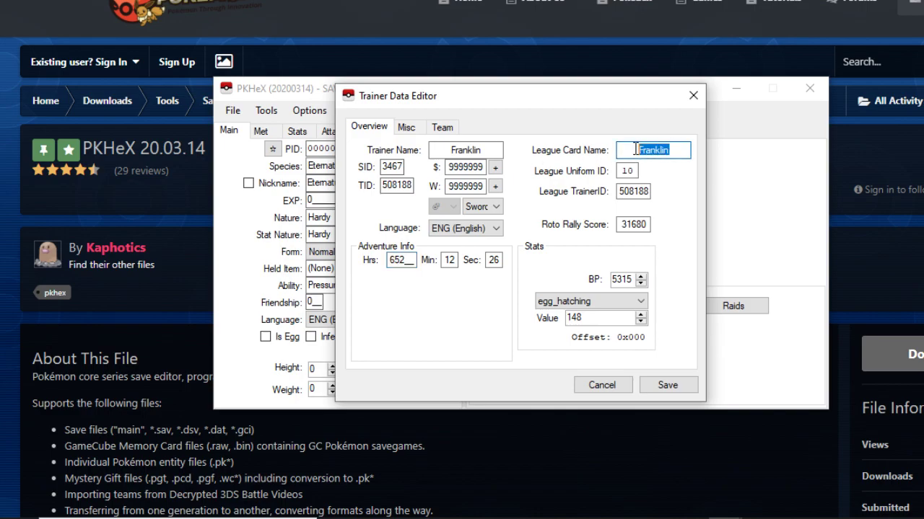
{"action": "double_click", "coordinate": [435, 150]}
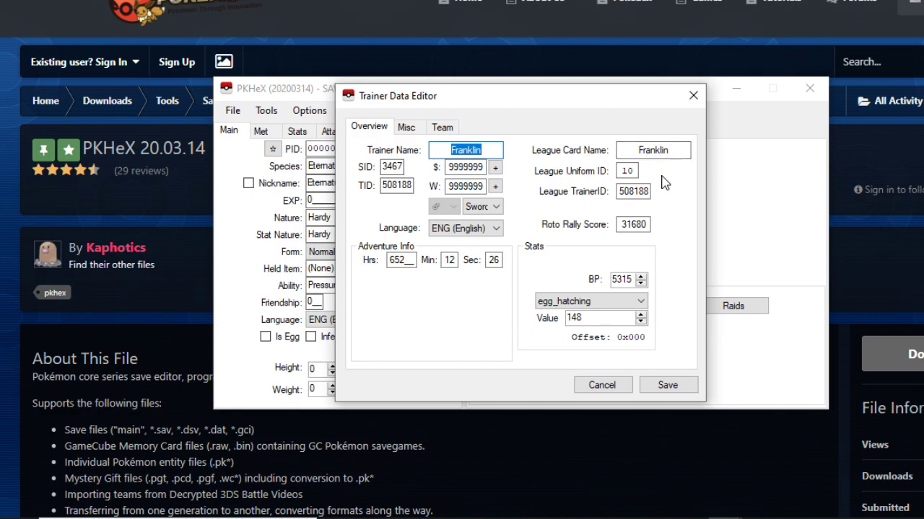
- Try 999, 777 and CR7 as the League Uniform ID and finish with 010
{"action": "left_click", "coordinate": [635, 174]}
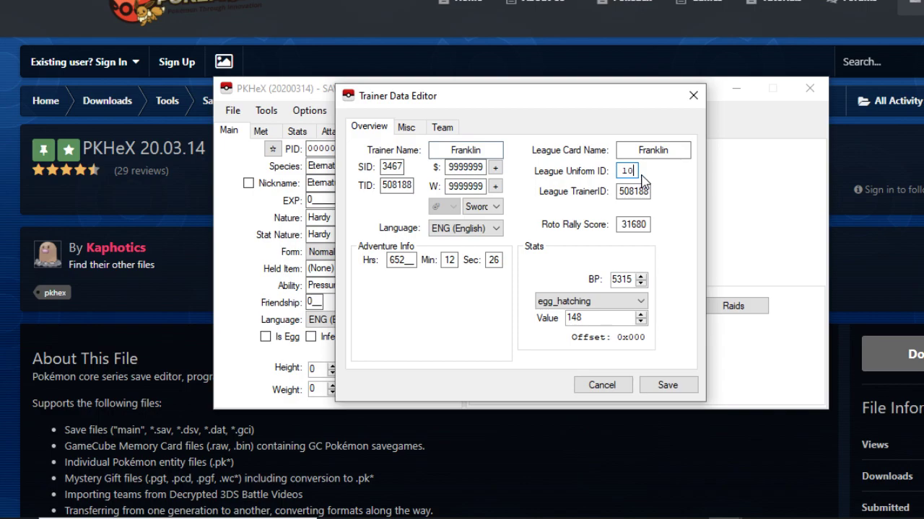
{"action": "key", "text": "BackSpace"}
{"action": "key", "text": "BackSpace"}
{"action": "type", "text": "0"}
{"action": "type", "text": "999"}
{"action": "key", "text": "BackSpace"}
{"action": "key", "text": "BackSpace"}
{"action": "key", "text": "BackSpace"}
{"action": "type", "text": "777"}
{"action": "key", "text": "BackSpace"}
{"action": "key", "text": "BackSpace"}
{"action": "key", "text": "BackSpace"}
{"action": "type", "text": "CR7"}
{"action": "key", "text": "BackSpace"}
{"action": "key", "text": "BackSpace"}
{"action": "type", "text": "010"}
- Compare the League TrainerID with the trainer's TID
{"action": "left_click_drag", "start_coordinate": [623, 196], "coordinate": [661, 192]}
{"action": "left_click", "coordinate": [631, 192]}
{"action": "left_click_drag", "start_coordinate": [386, 186], "coordinate": [401, 186]}
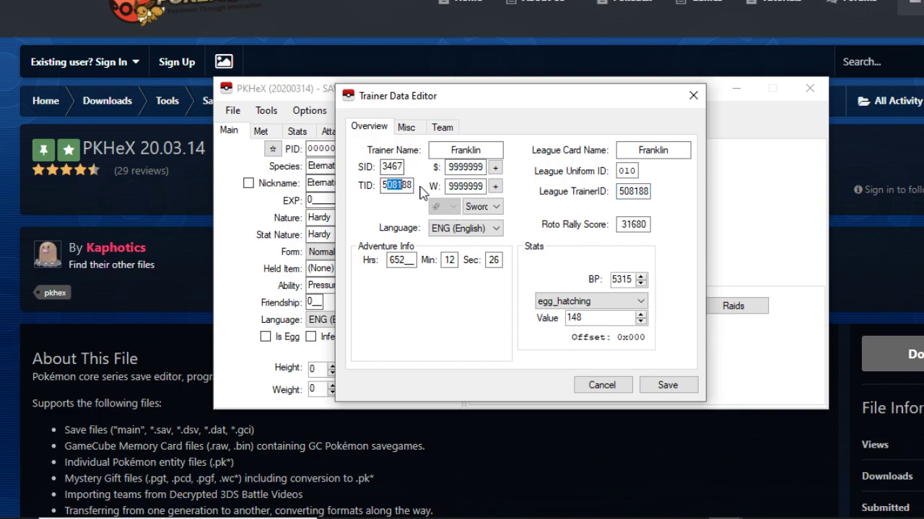
{"action": "left_click", "coordinate": [398, 185]}
- Set the Roto Rally Score to 99999 and the BP to 9999
{"action": "left_click", "coordinate": [649, 225]}
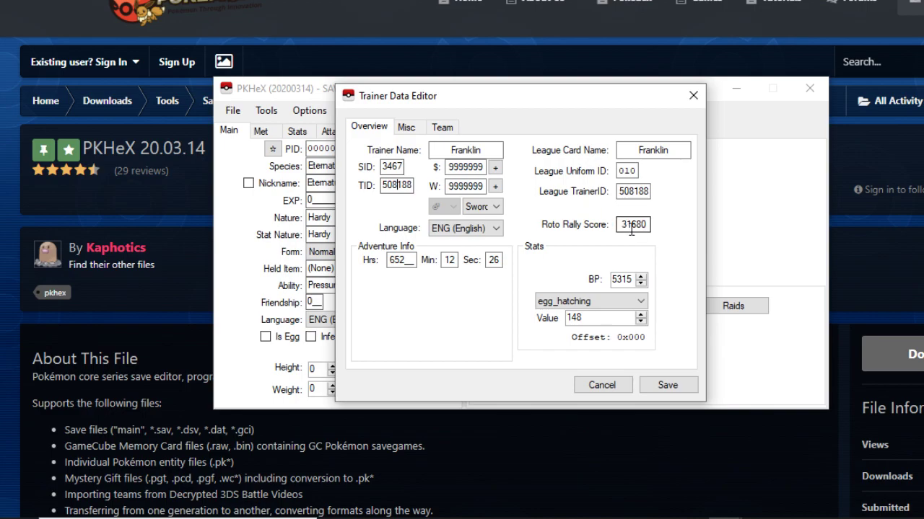
{"action": "left_click_drag", "start_coordinate": [621, 225], "coordinate": [654, 224]}
{"action": "type", "text": "99999"}
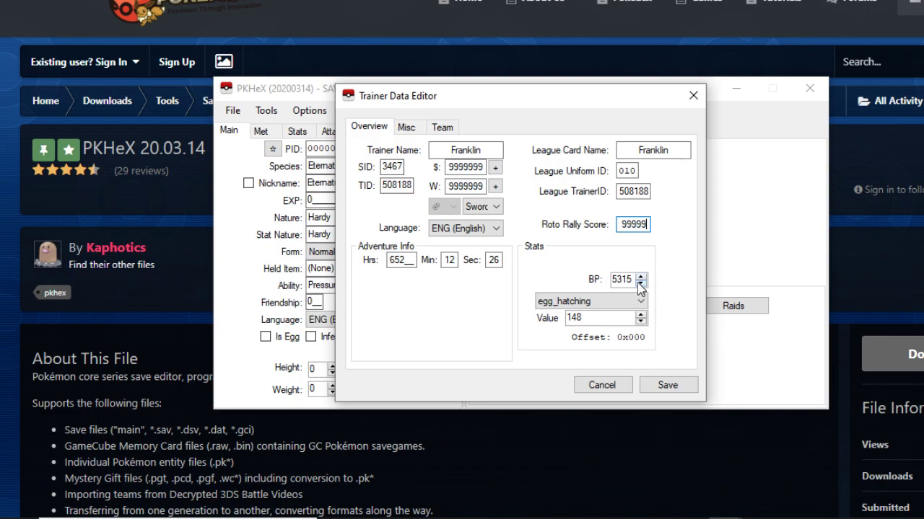
{"action": "left_click_drag", "start_coordinate": [634, 280], "coordinate": [602, 281]}
{"action": "type", "text": "9999"}
- Look up the egg_hatching, capture_wild and capture_symbol records in the trainer stats
{"action": "left_click", "coordinate": [640, 303]}
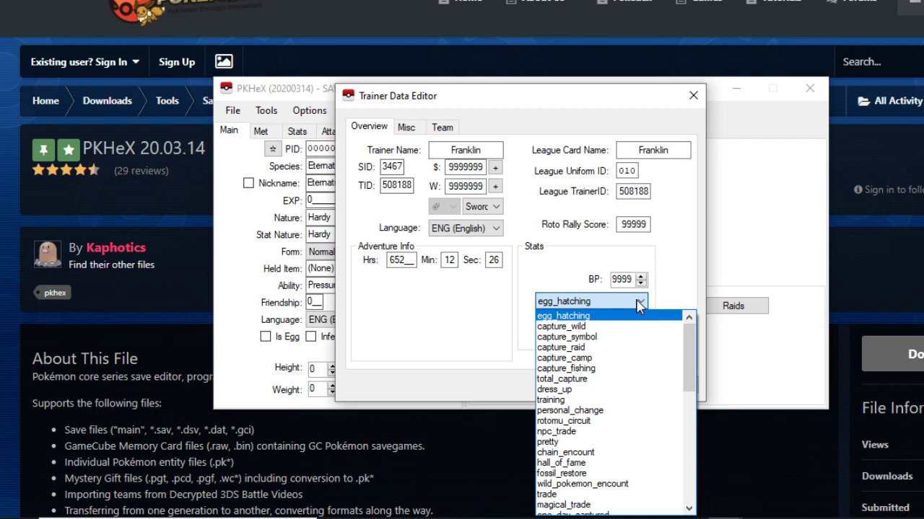
{"action": "left_click", "coordinate": [488, 296]}
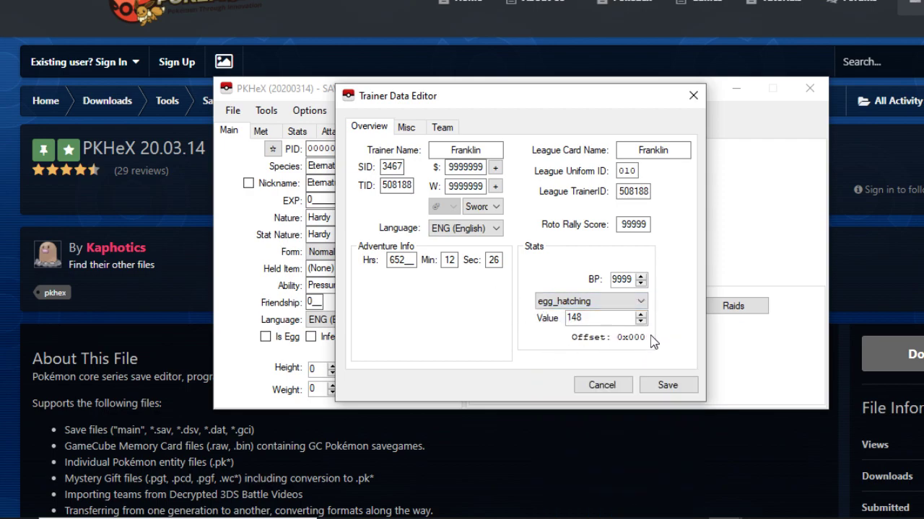
{"action": "left_click", "coordinate": [641, 302]}
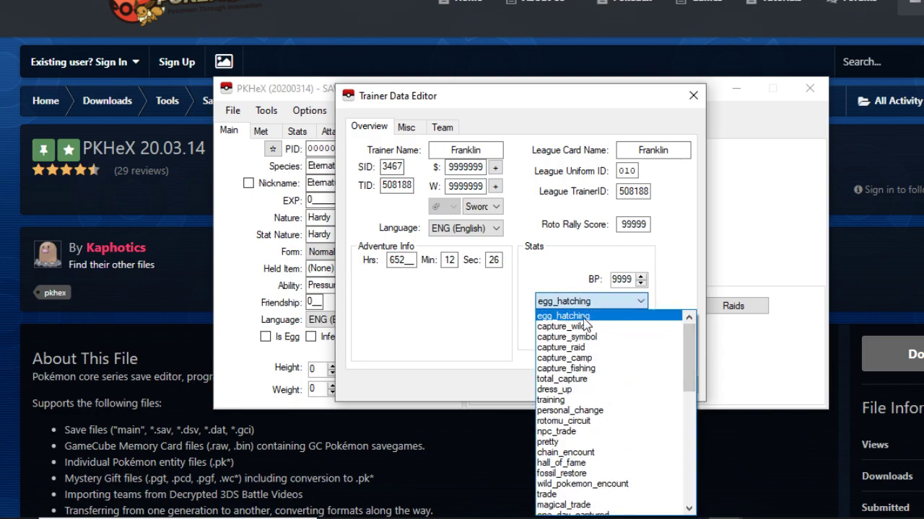
{"action": "left_click", "coordinate": [497, 324]}
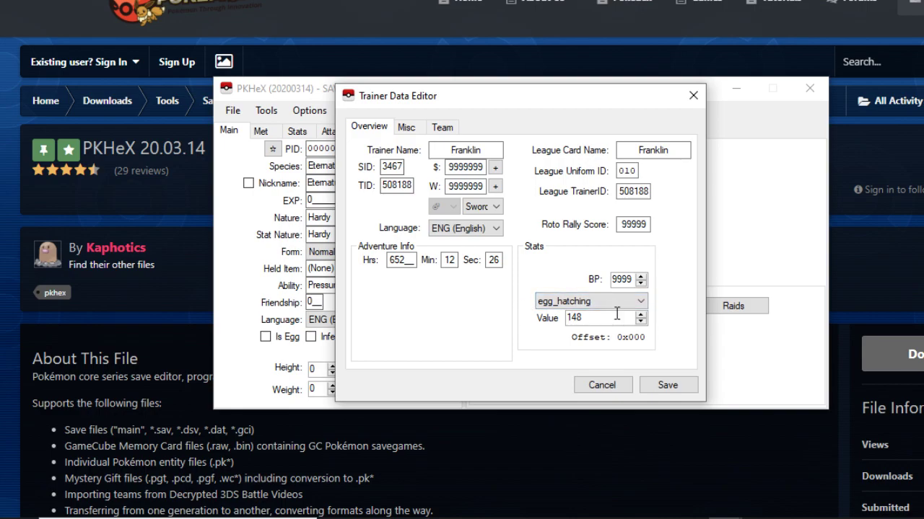
{"action": "left_click", "coordinate": [642, 302]}
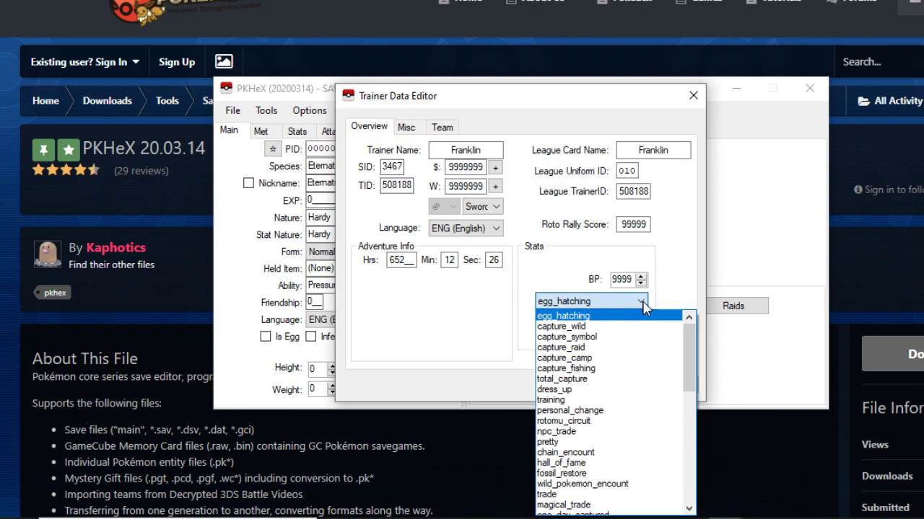
{"action": "left_click", "coordinate": [581, 325]}
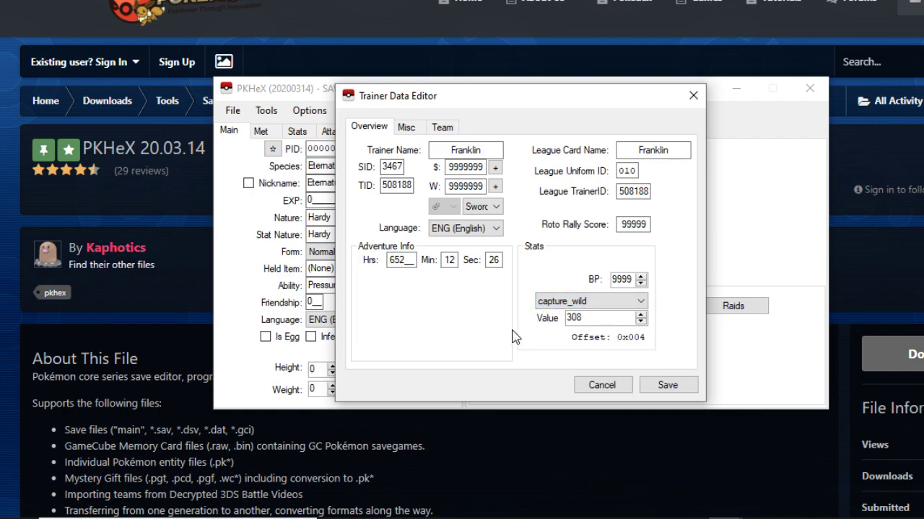
{"action": "left_click", "coordinate": [639, 305]}
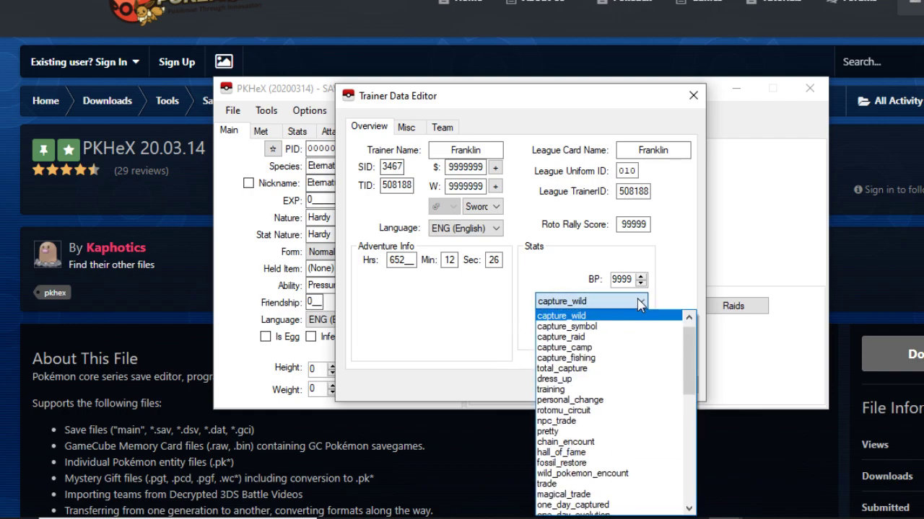
{"action": "left_click", "coordinate": [604, 326]}
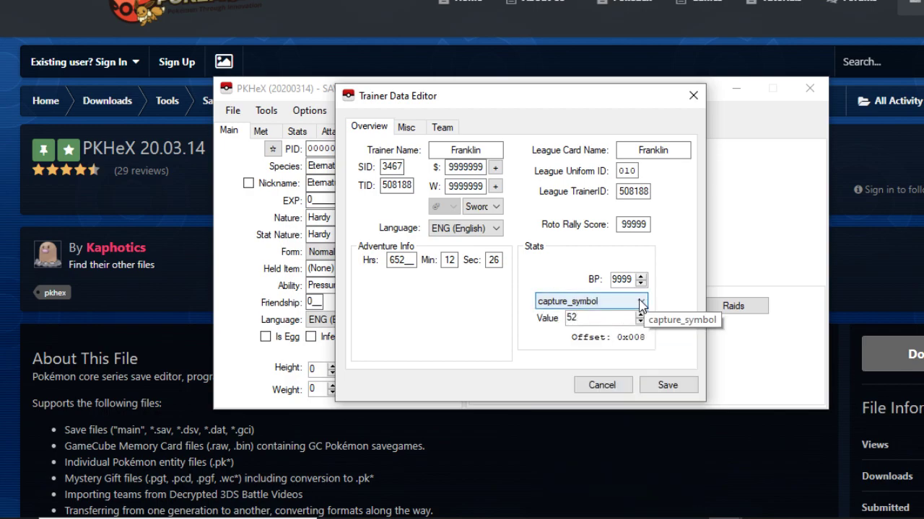
- View the rotomu_circuit, fossil_restore and campin records in the trainer stats
{"action": "left_click", "coordinate": [641, 301]}
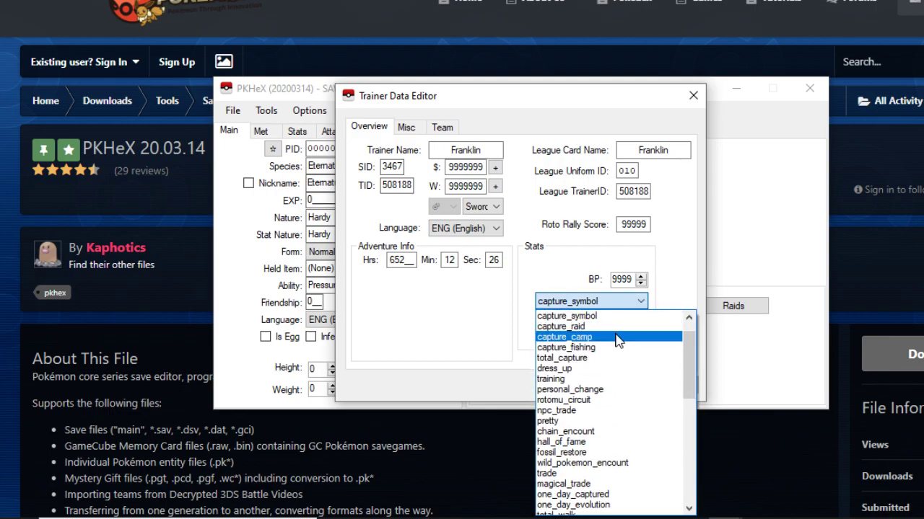
{"action": "left_click", "coordinate": [602, 400]}
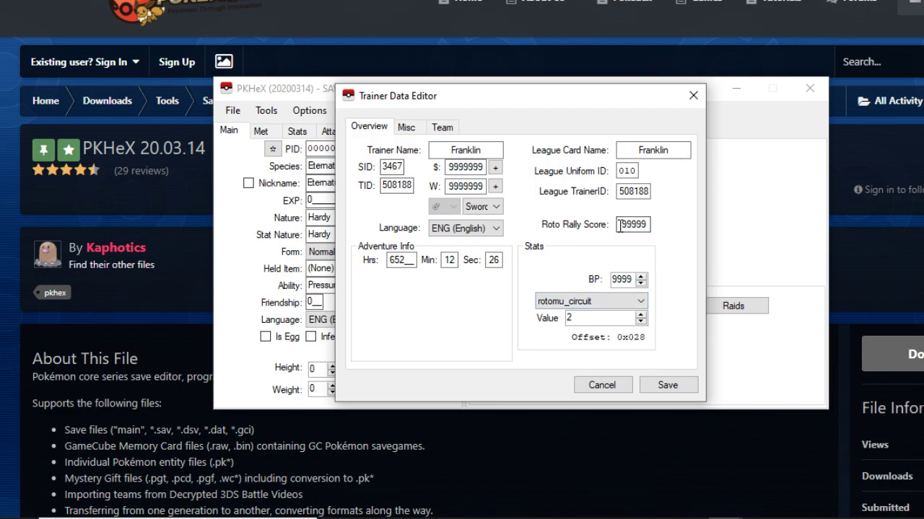
{"action": "left_click", "coordinate": [640, 303]}
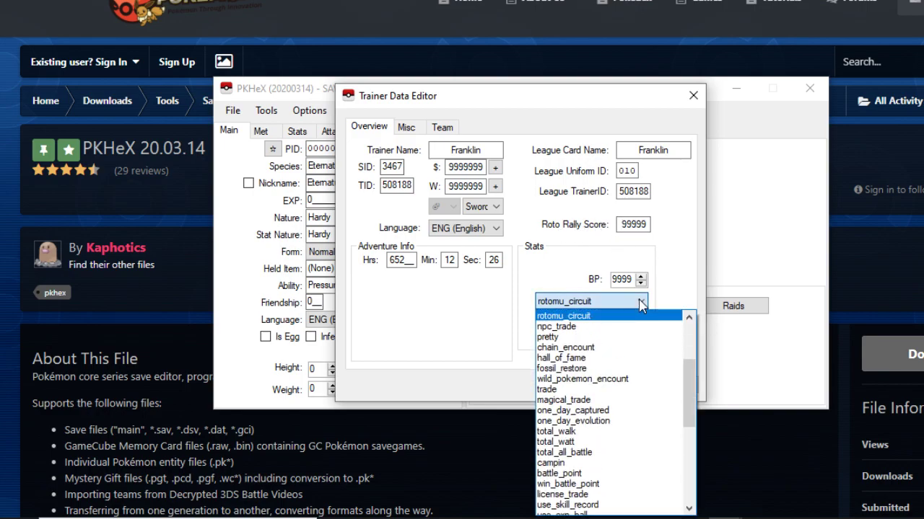
{"action": "left_click", "coordinate": [665, 368]}
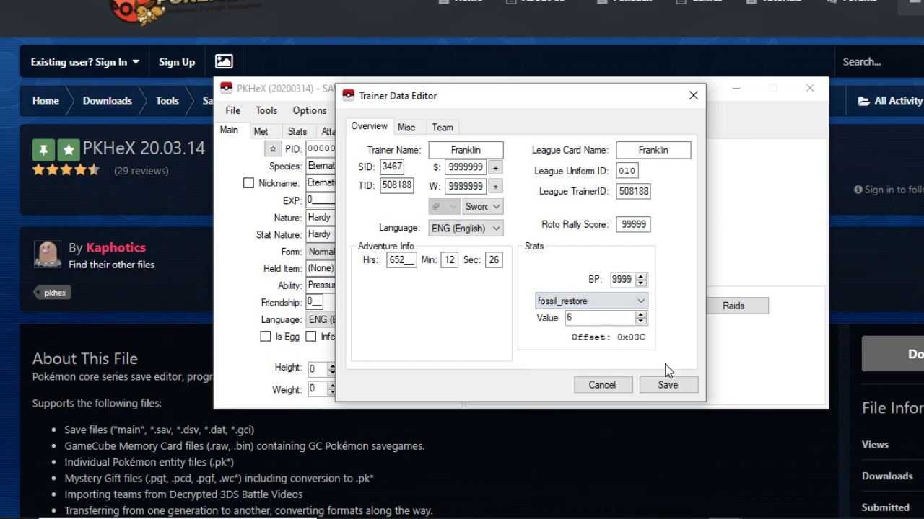
{"action": "left_click", "coordinate": [640, 303]}
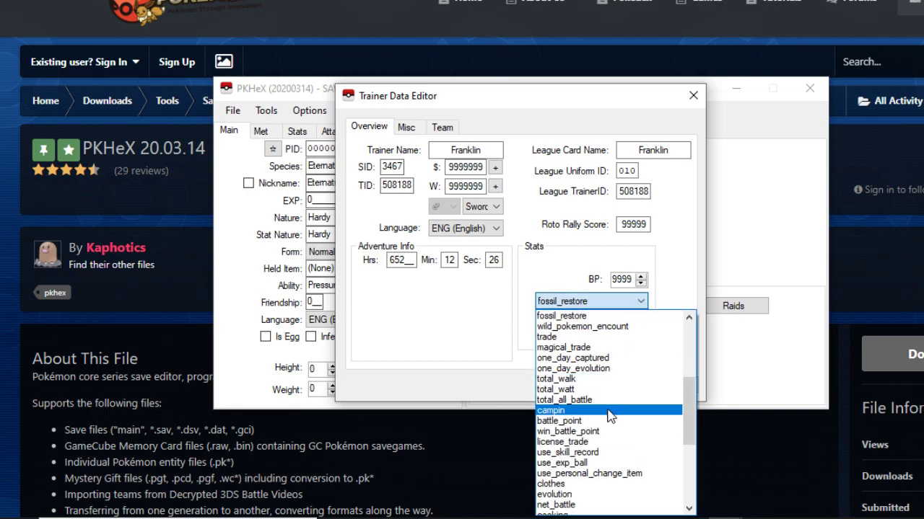
{"action": "left_click", "coordinate": [608, 412]}
- Check the get_rare_item, total_money and change_hair records in the trainer stats
{"action": "left_click", "coordinate": [641, 301]}
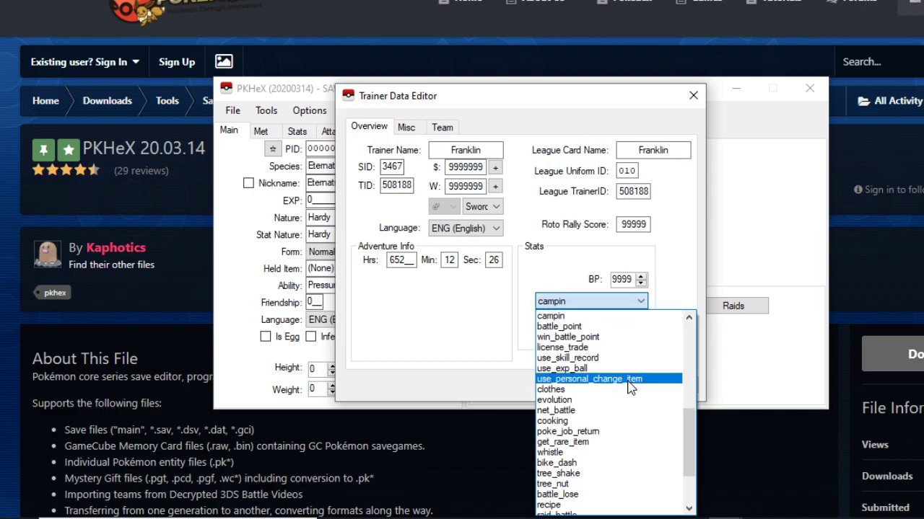
{"action": "scroll", "coordinate": [610, 422], "scroll_direction": "down", "scroll_amount": 1}
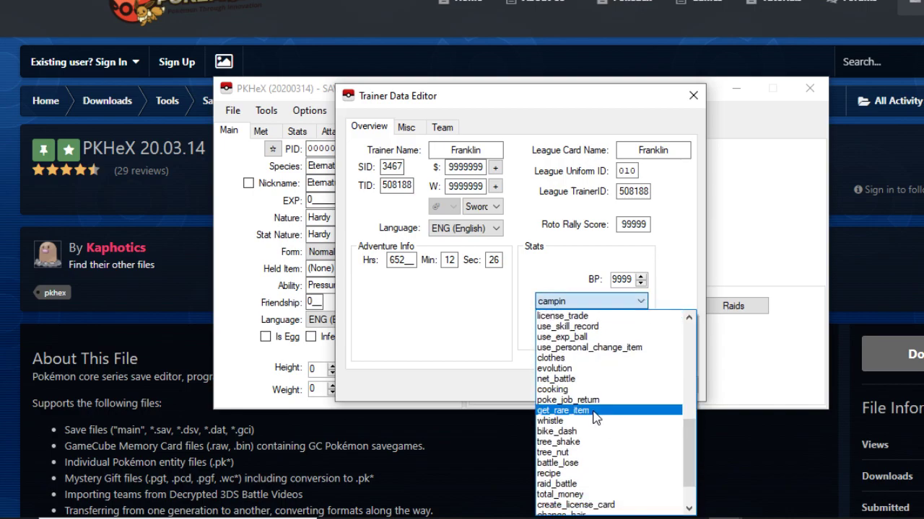
{"action": "left_click", "coordinate": [595, 410]}
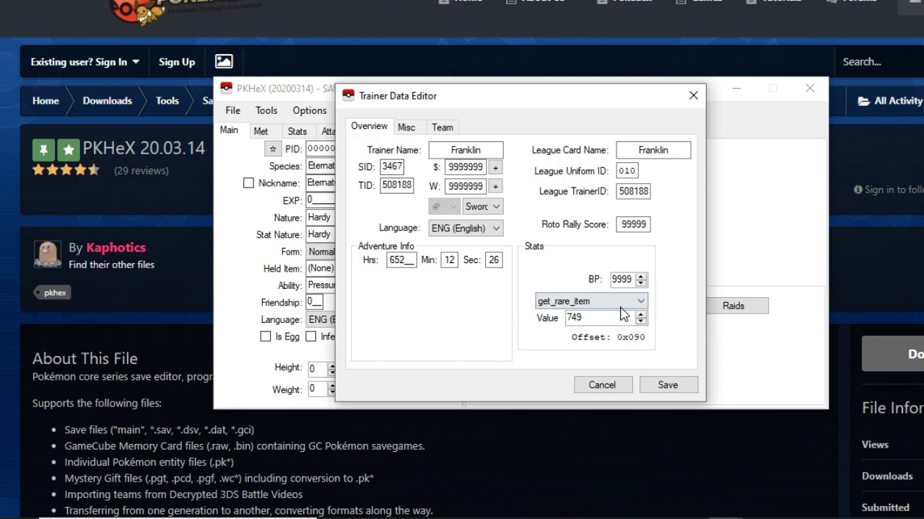
{"action": "left_click", "coordinate": [641, 303]}
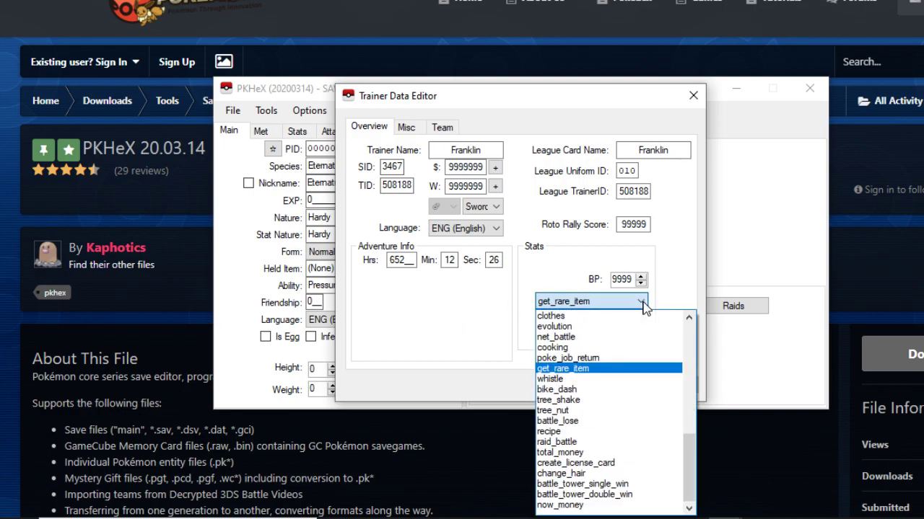
{"action": "left_click", "coordinate": [635, 453]}
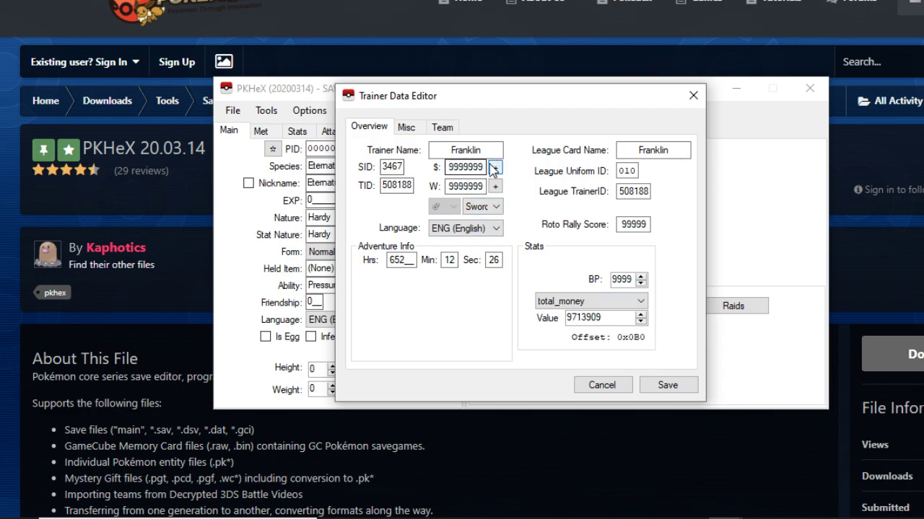
{"action": "left_click", "coordinate": [639, 303]}
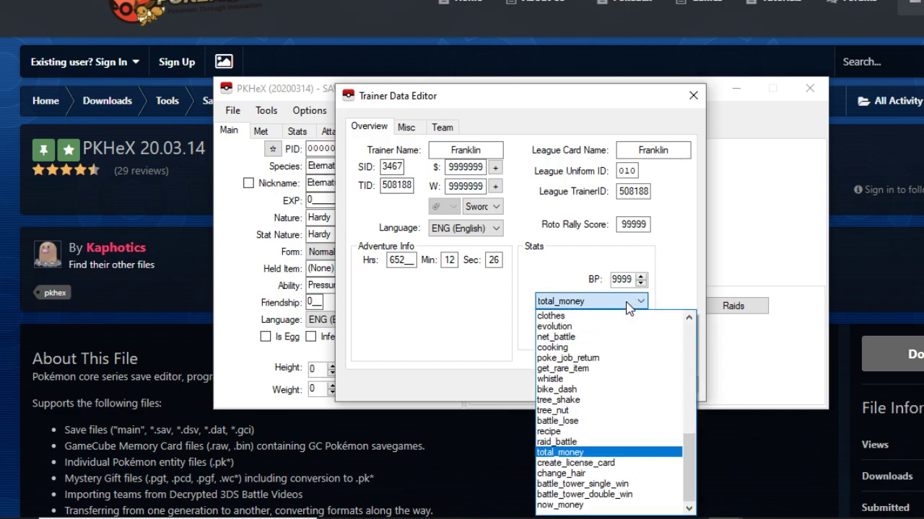
{"action": "left_click", "coordinate": [580, 473]}
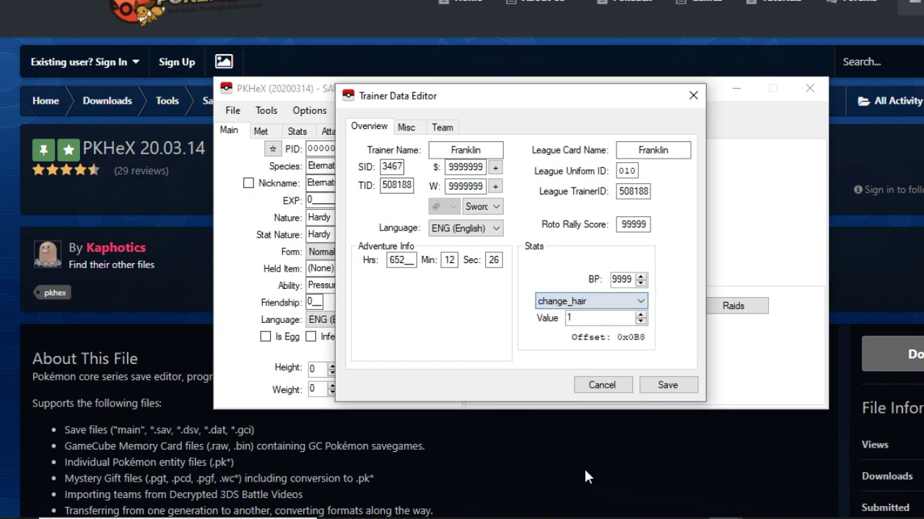
{"action": "left_click", "coordinate": [640, 301]}
{"action": "left_click", "coordinate": [472, 338]}
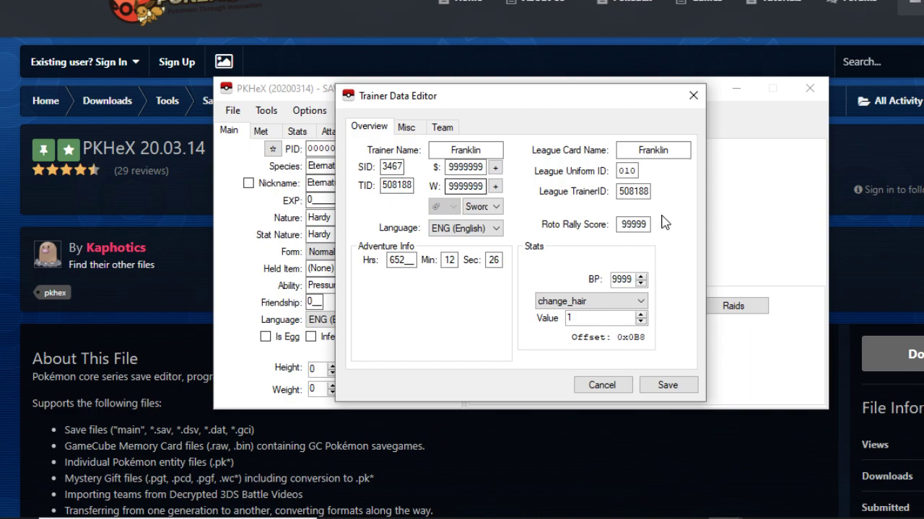
- Inspect the battle_lose, tree_nut, tree_shake and bike_dash records in the trainer stats
{"action": "left_click", "coordinate": [640, 302]}
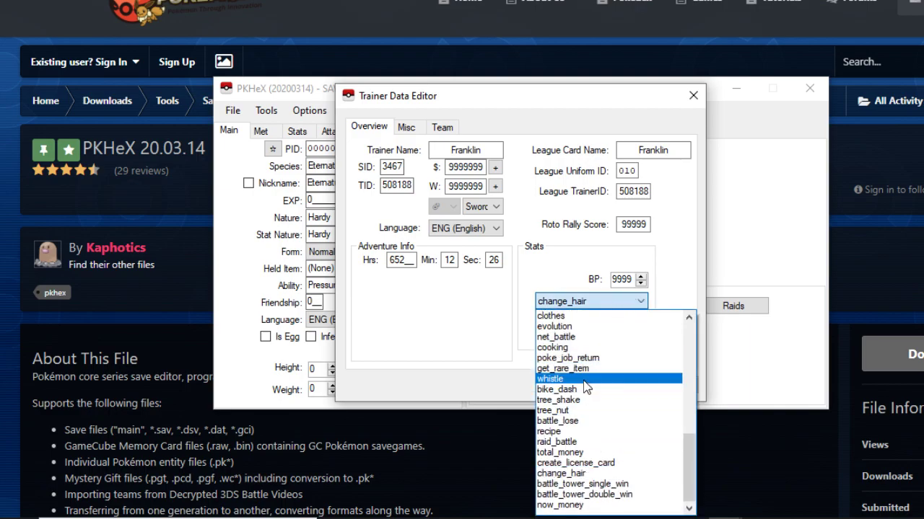
{"action": "left_click", "coordinate": [574, 420]}
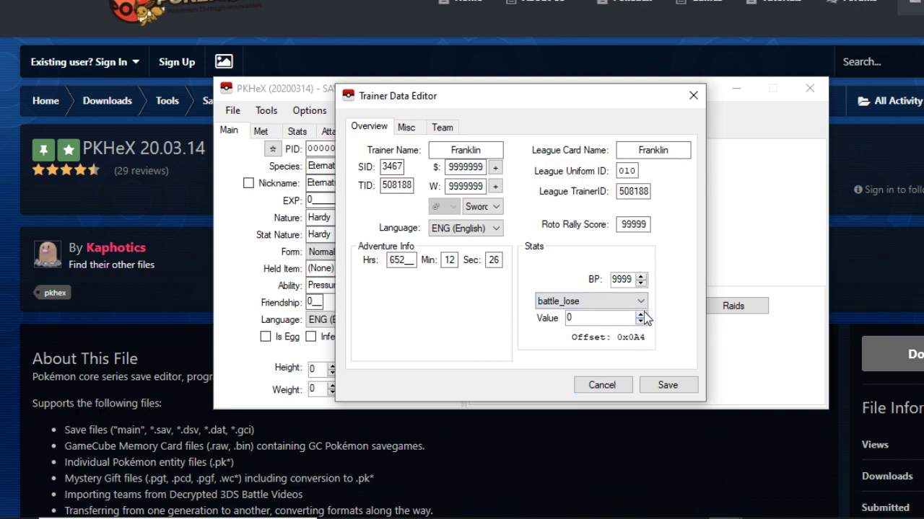
{"action": "left_click", "coordinate": [642, 301]}
{"action": "left_click", "coordinate": [591, 411]}
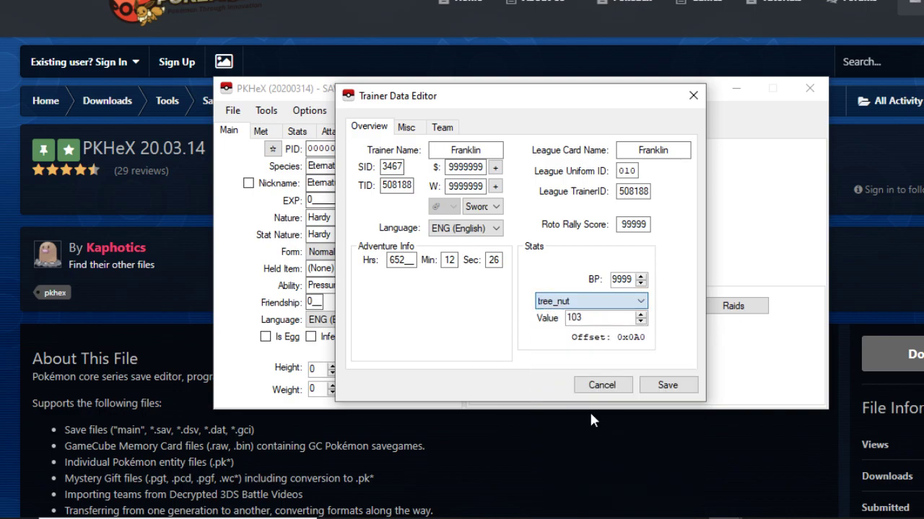
{"action": "left_click", "coordinate": [644, 303]}
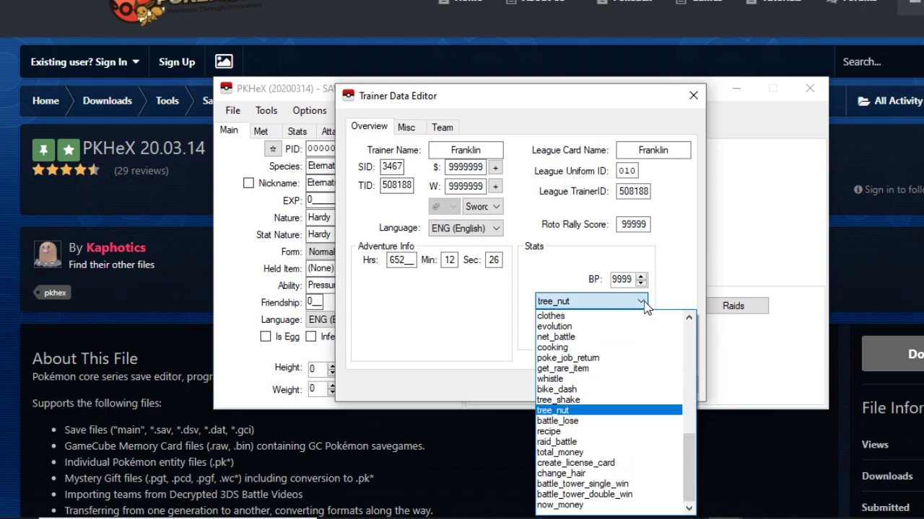
{"action": "left_click", "coordinate": [596, 401]}
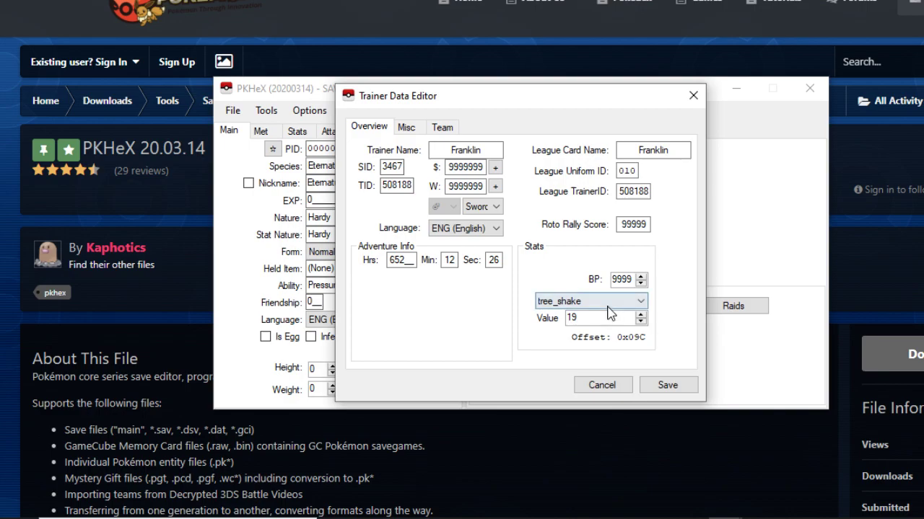
{"action": "left_click", "coordinate": [640, 301]}
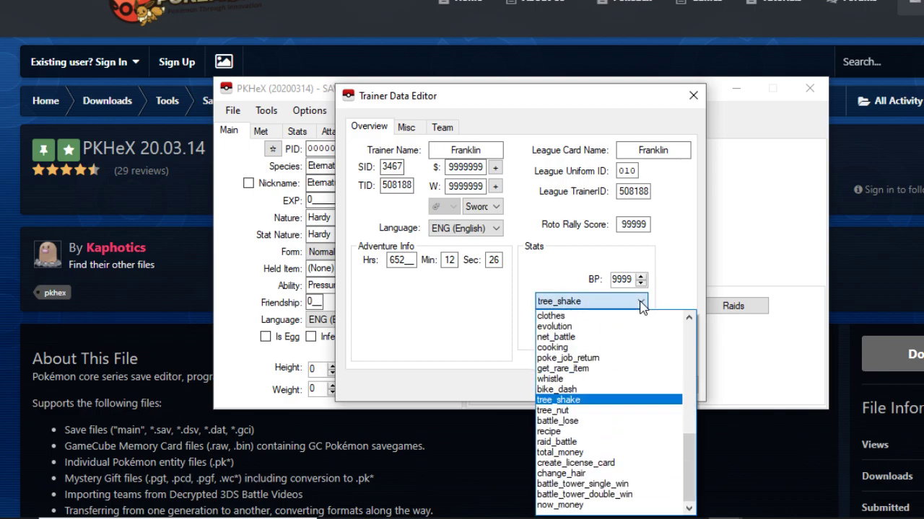
{"action": "left_click", "coordinate": [577, 390]}
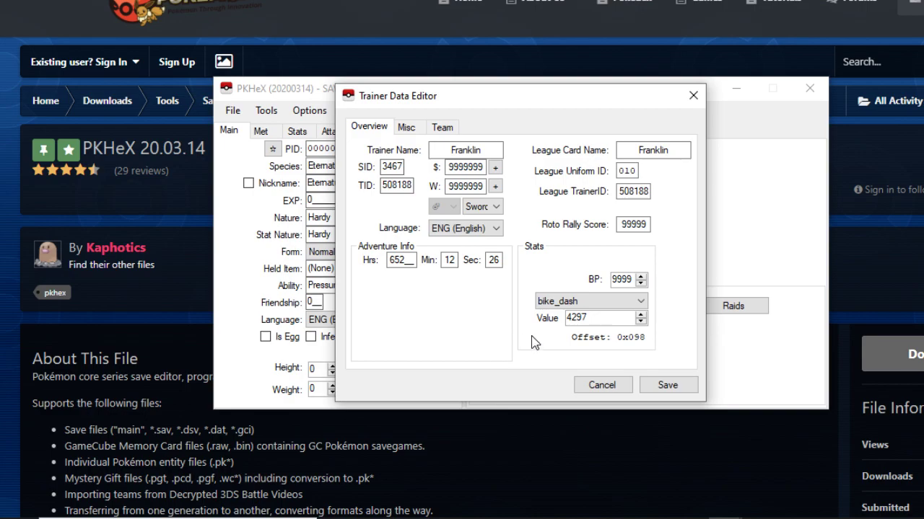
- View the clothes record and compare the battle_point record with the BP value
{"action": "left_click", "coordinate": [640, 302]}
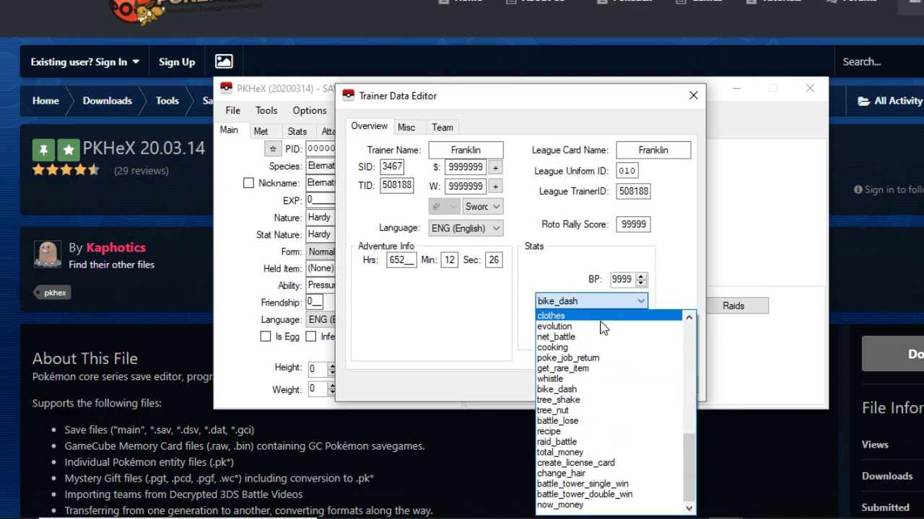
{"action": "left_click", "coordinate": [600, 316]}
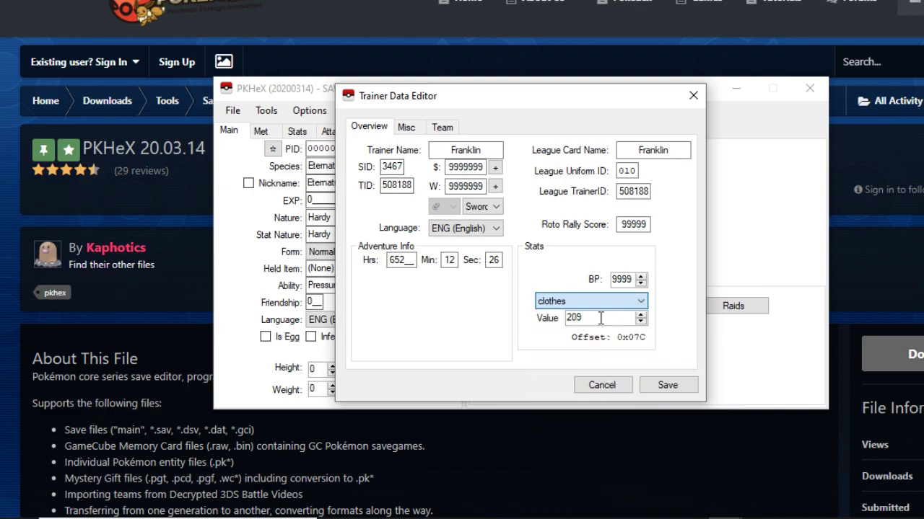
{"action": "left_click", "coordinate": [641, 302]}
{"action": "scroll", "coordinate": [591, 339], "scroll_direction": "up", "scroll_amount": 2}
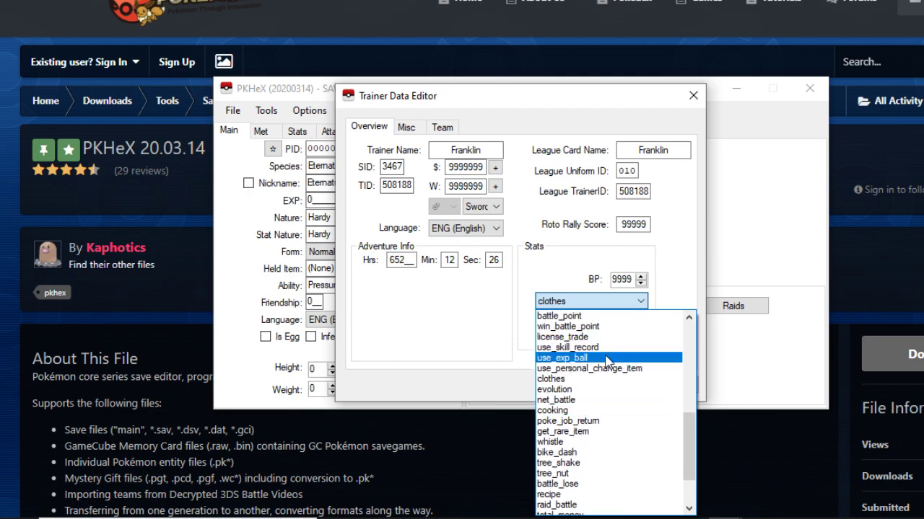
{"action": "scroll", "coordinate": [584, 369], "scroll_direction": "up", "scroll_amount": 2}
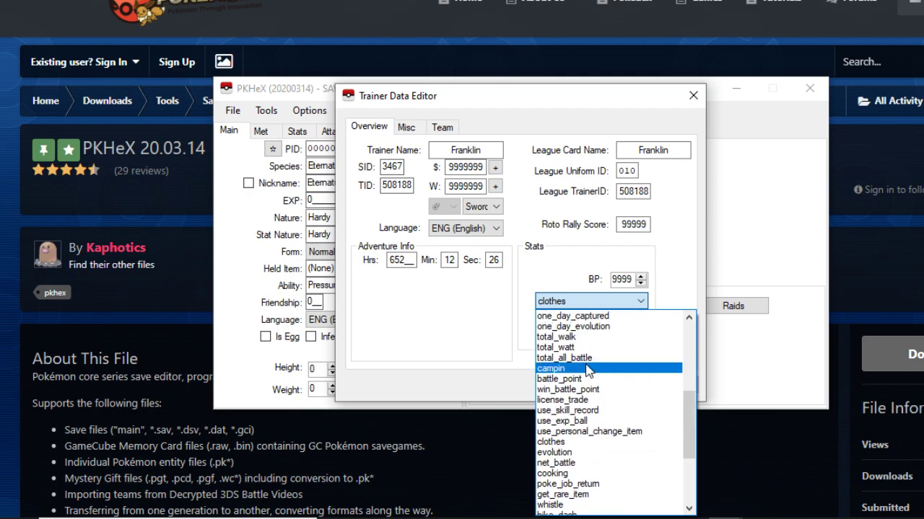
{"action": "left_click", "coordinate": [582, 379]}
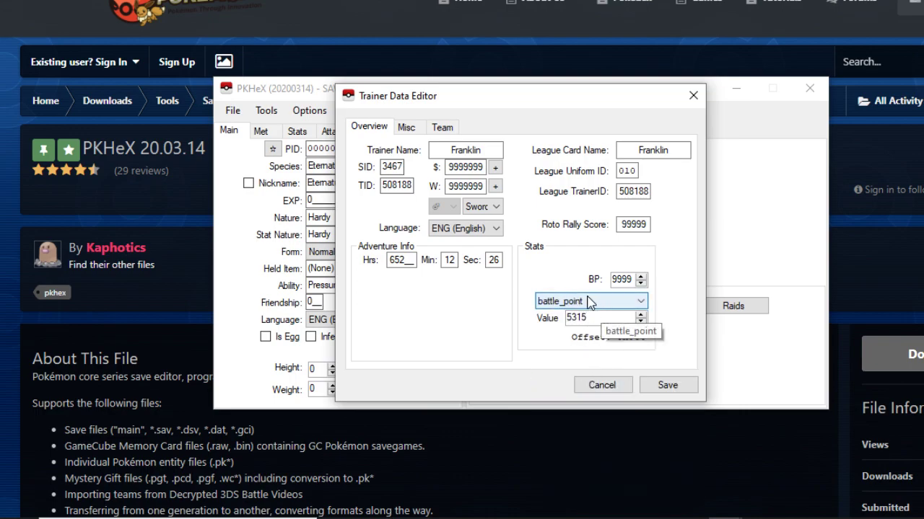
- Bring up the Battle Tower records and set the Singles wins to 5999990
{"action": "left_click", "coordinate": [408, 128]}
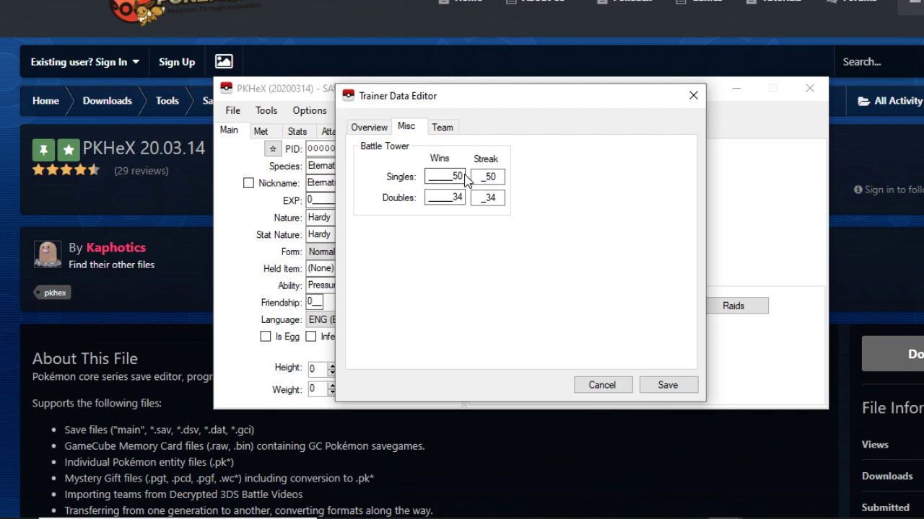
{"action": "left_click_drag", "start_coordinate": [453, 177], "coordinate": [437, 180]}
{"action": "key", "text": "Right"}
{"action": "type", "text": "99999"}
- Set the Battle Tower streak to 999 for both Singles and Doubles
{"action": "left_click", "coordinate": [489, 177]}
{"action": "type", "text": "9"}
{"action": "double_click", "coordinate": [494, 181]}
{"action": "type", "text": "95"}
{"action": "key", "text": "BackSpace"}
{"action": "key", "text": "BackSpace"}
{"action": "type", "text": "999"}
{"action": "double_click", "coordinate": [499, 198]}
{"action": "type", "text": "999"}
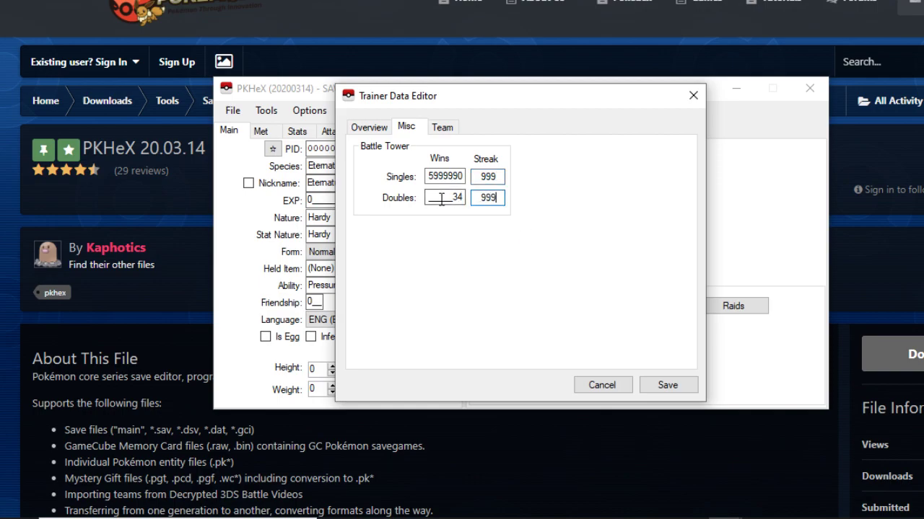
- Set the Battle Tower Doubles wins to 3499999
{"action": "double_click", "coordinate": [456, 200]}
{"action": "type", "text": "99999"}
- Open the team data and examine the species and shiny values of the first few Pokémon slots shown on the Trainer Card
{"action": "left_click", "coordinate": [443, 129]}
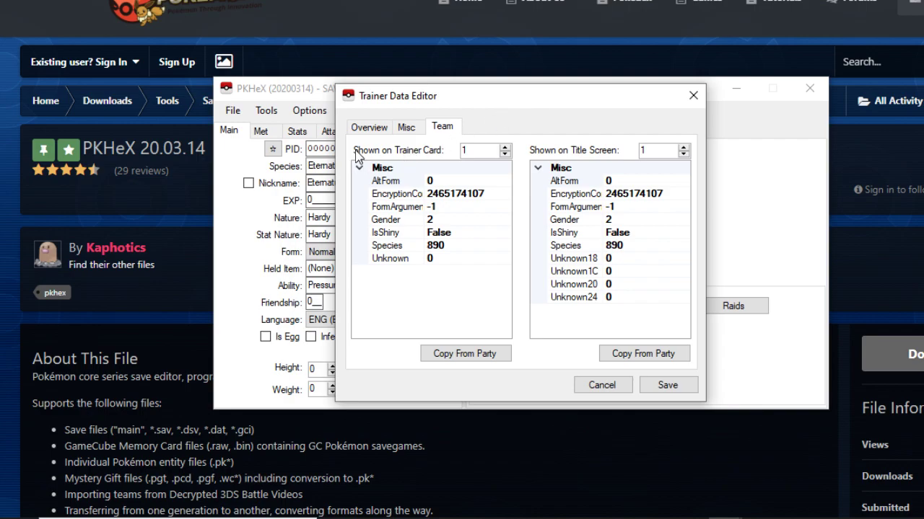
{"action": "left_click", "coordinate": [505, 147]}
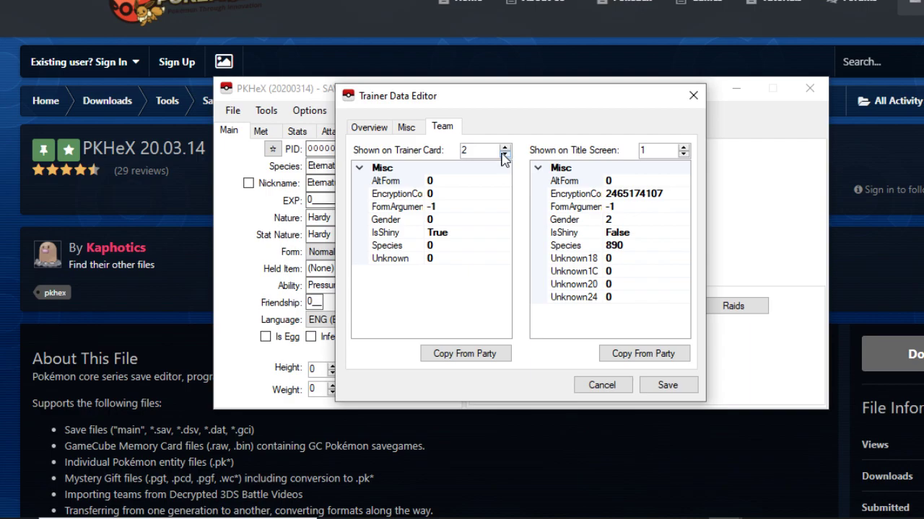
{"action": "left_click", "coordinate": [503, 154]}
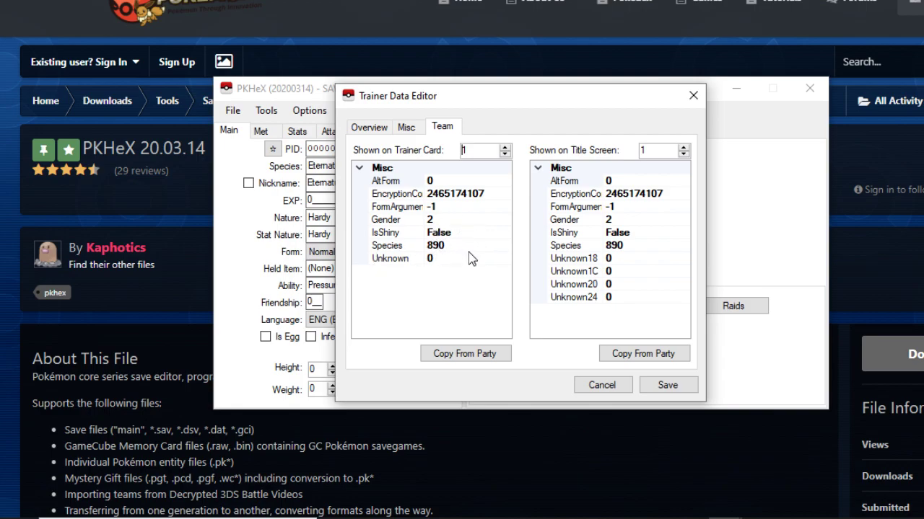
{"action": "left_click", "coordinate": [505, 150]}
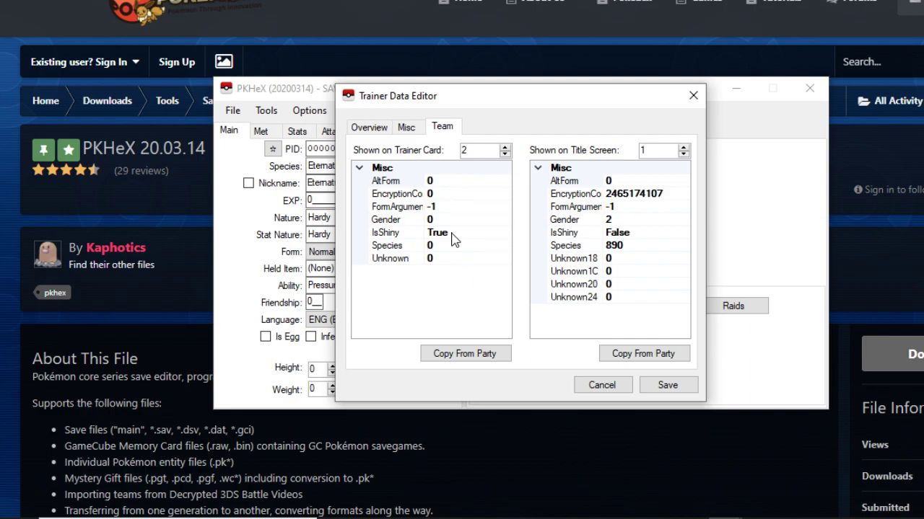
{"action": "left_click", "coordinate": [505, 147]}
{"action": "left_click", "coordinate": [505, 154]}
{"action": "left_click", "coordinate": [505, 154]}
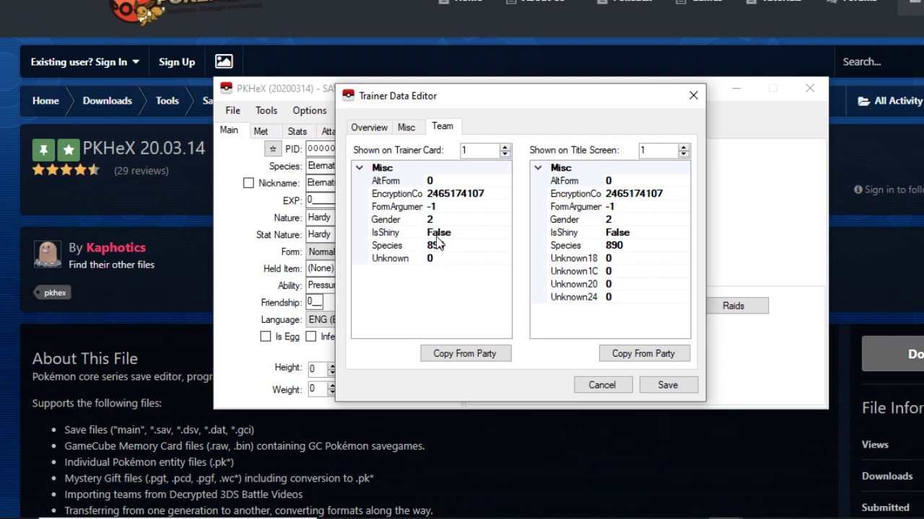
{"action": "left_click", "coordinate": [505, 147]}
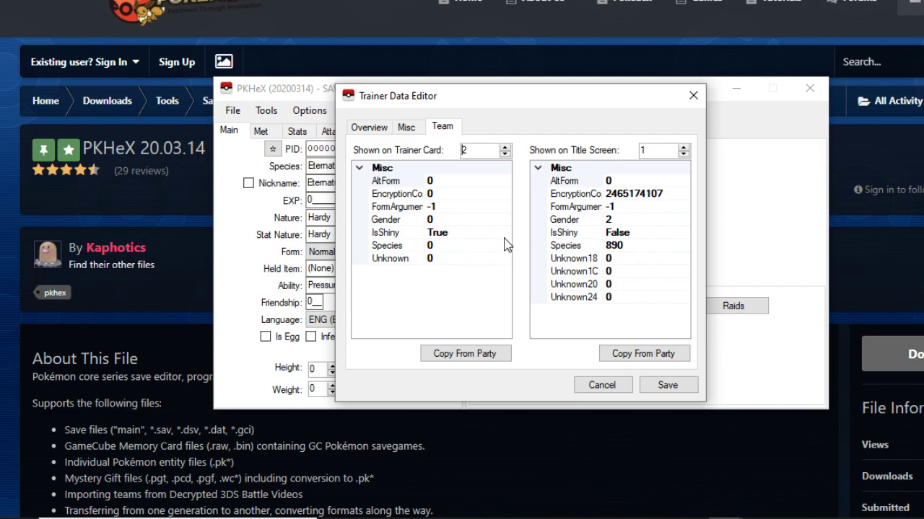
{"action": "left_click", "coordinate": [506, 147]}
{"action": "left_click", "coordinate": [505, 154]}
{"action": "left_click", "coordinate": [505, 154]}
{"action": "left_click", "coordinate": [505, 154]}
{"action": "left_click", "coordinate": [505, 154]}
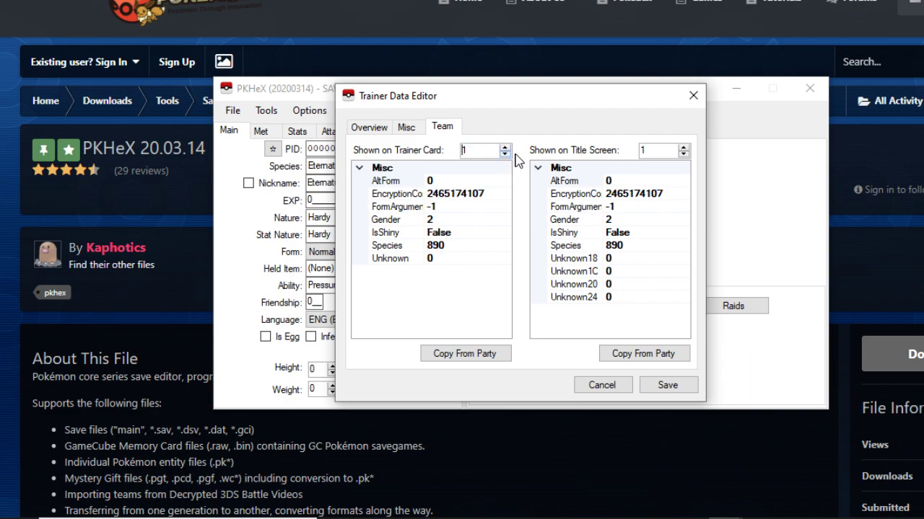
- Examine the Pokémon slots shown on the title screen and compare them with the Trainer Card slots
{"action": "left_click", "coordinate": [683, 153]}
{"action": "left_click", "coordinate": [683, 147]}
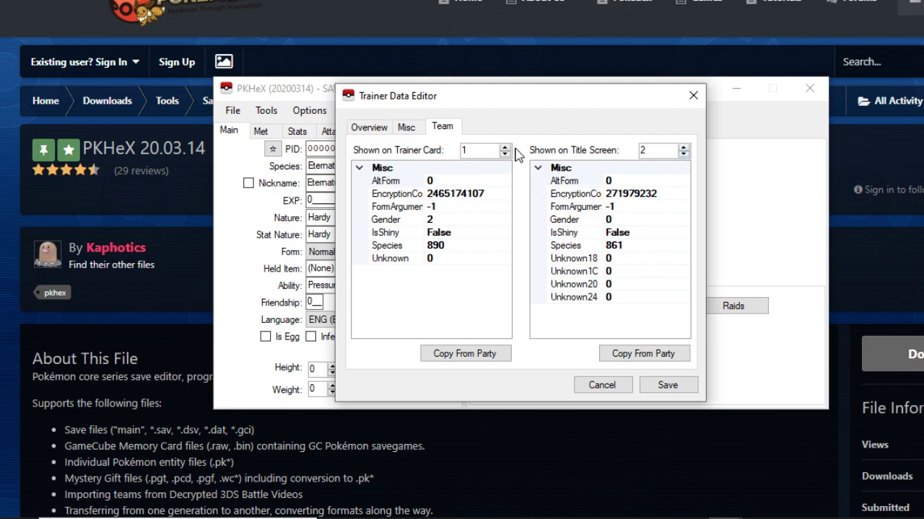
{"action": "left_click", "coordinate": [505, 147]}
{"action": "left_click", "coordinate": [505, 148]}
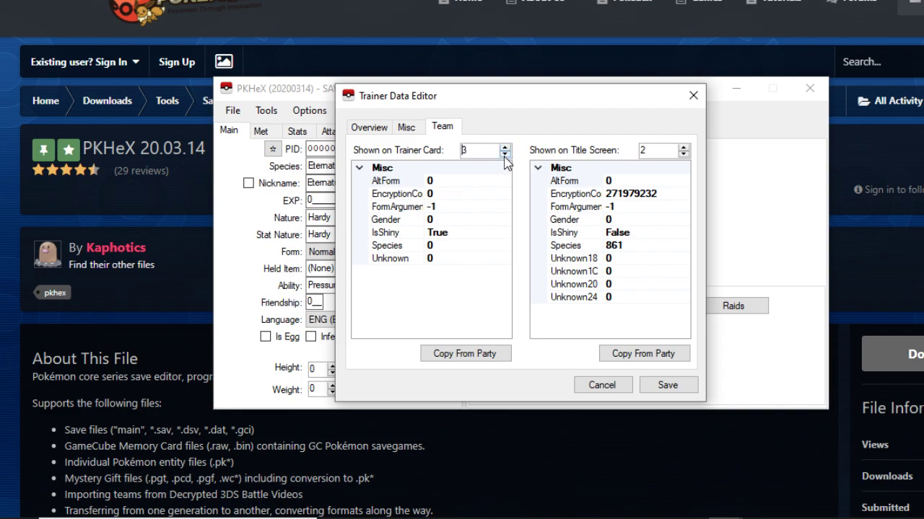
{"action": "left_click", "coordinate": [506, 153]}
{"action": "left_click", "coordinate": [505, 153]}
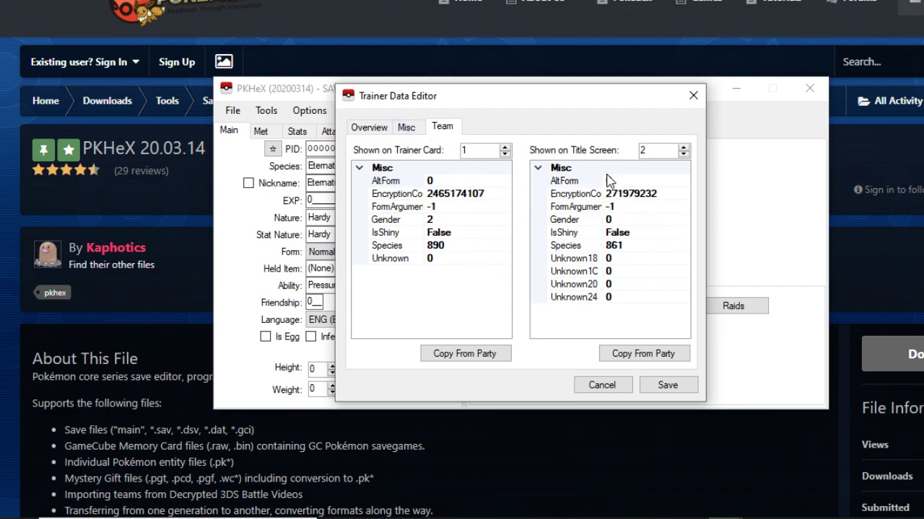
{"action": "left_click", "coordinate": [683, 153]}
{"action": "left_click", "coordinate": [682, 147]}
{"action": "left_click", "coordinate": [682, 153]}
{"action": "left_click", "coordinate": [683, 147]}
- Review the Battle Tower wins and streaks and return to the trainer overview
{"action": "left_click", "coordinate": [406, 135]}
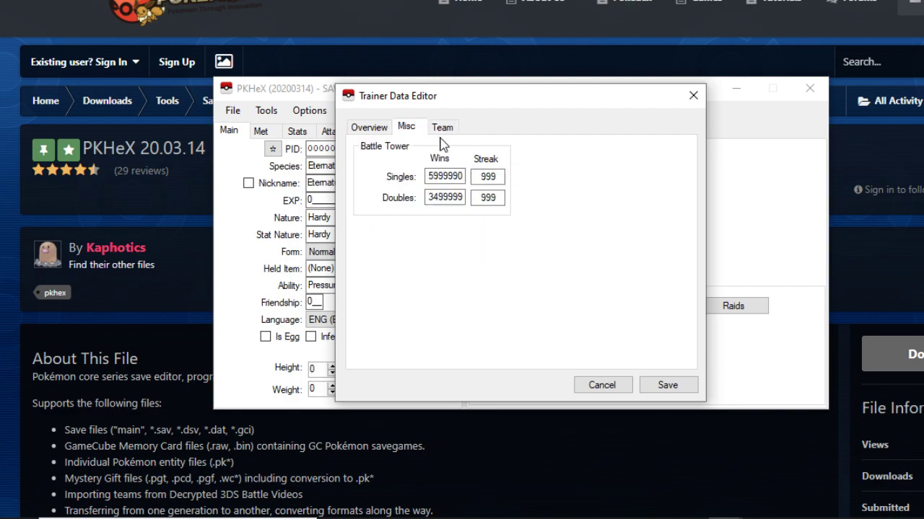
{"action": "left_click", "coordinate": [363, 131]}
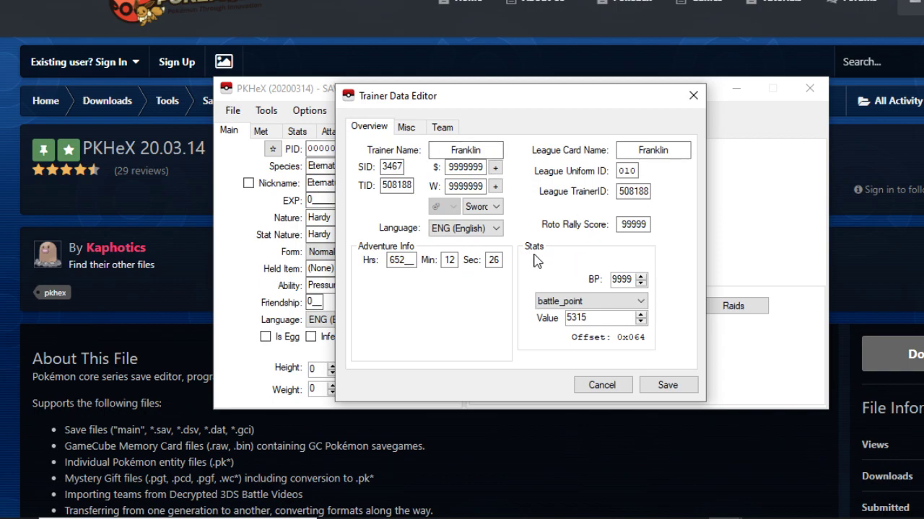